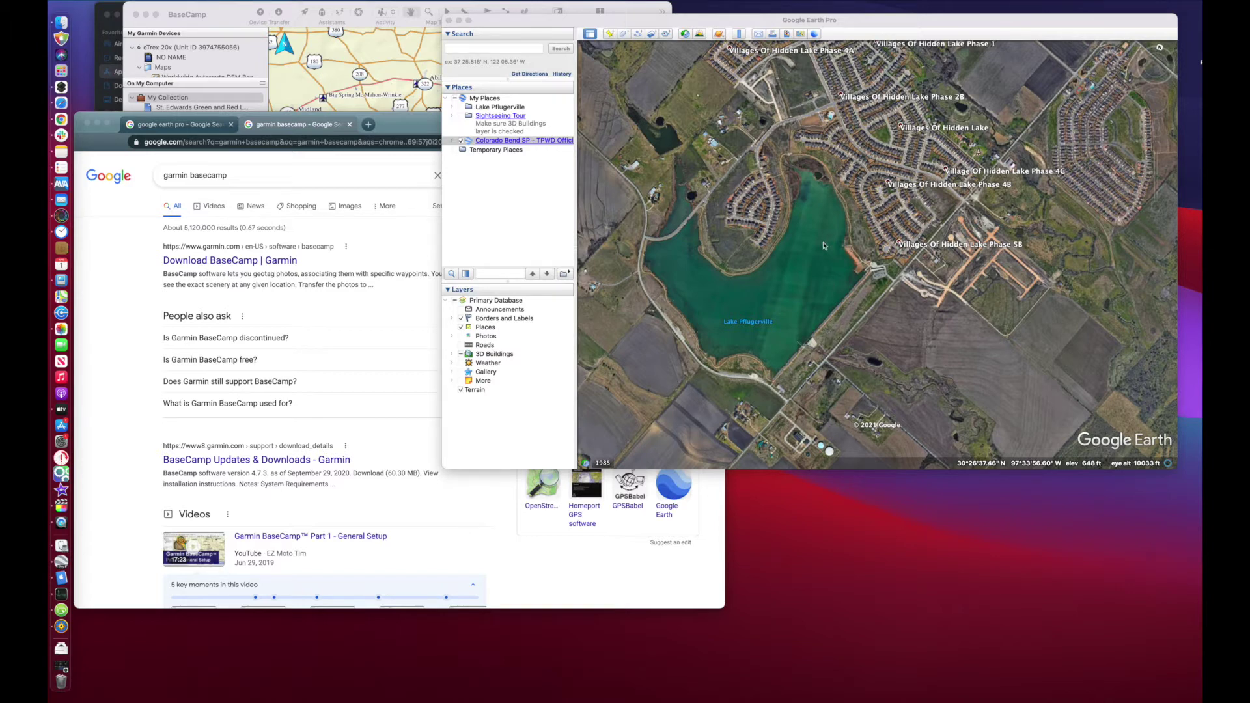
Step: Check the Garmin BaseCamp web search results, then enable historical imagery over Lake Pflugerville
click(183, 126)
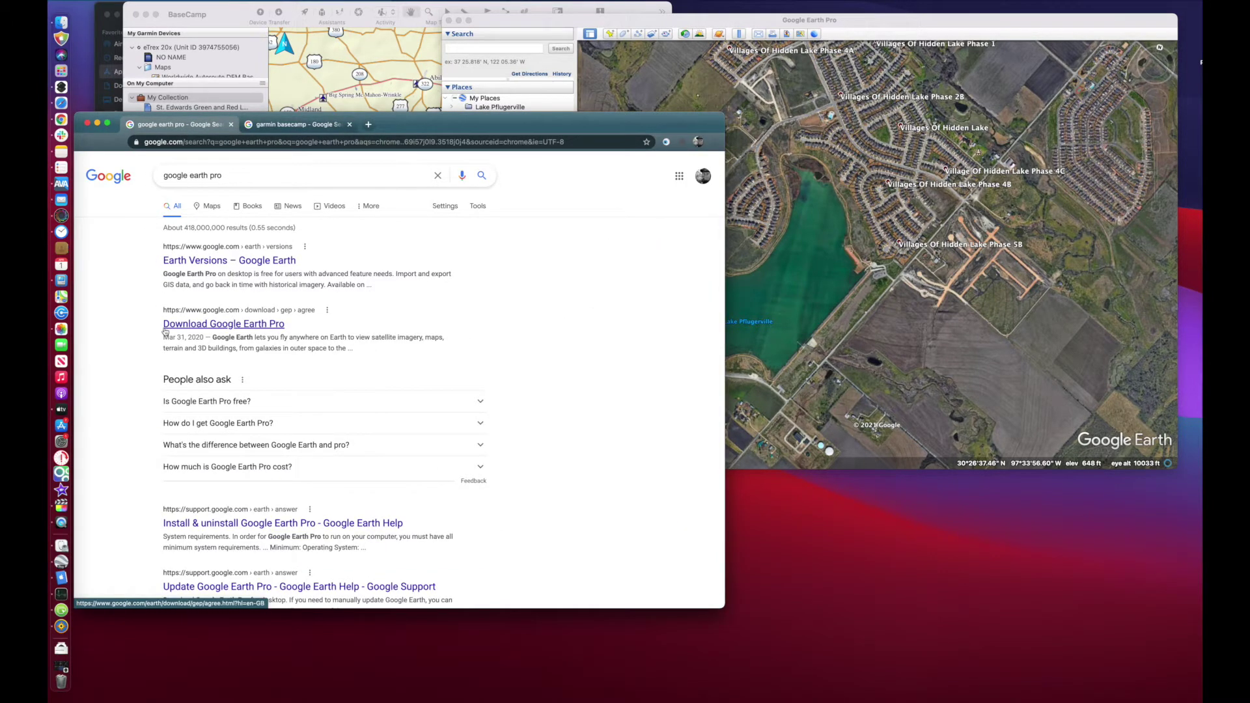
click(288, 128)
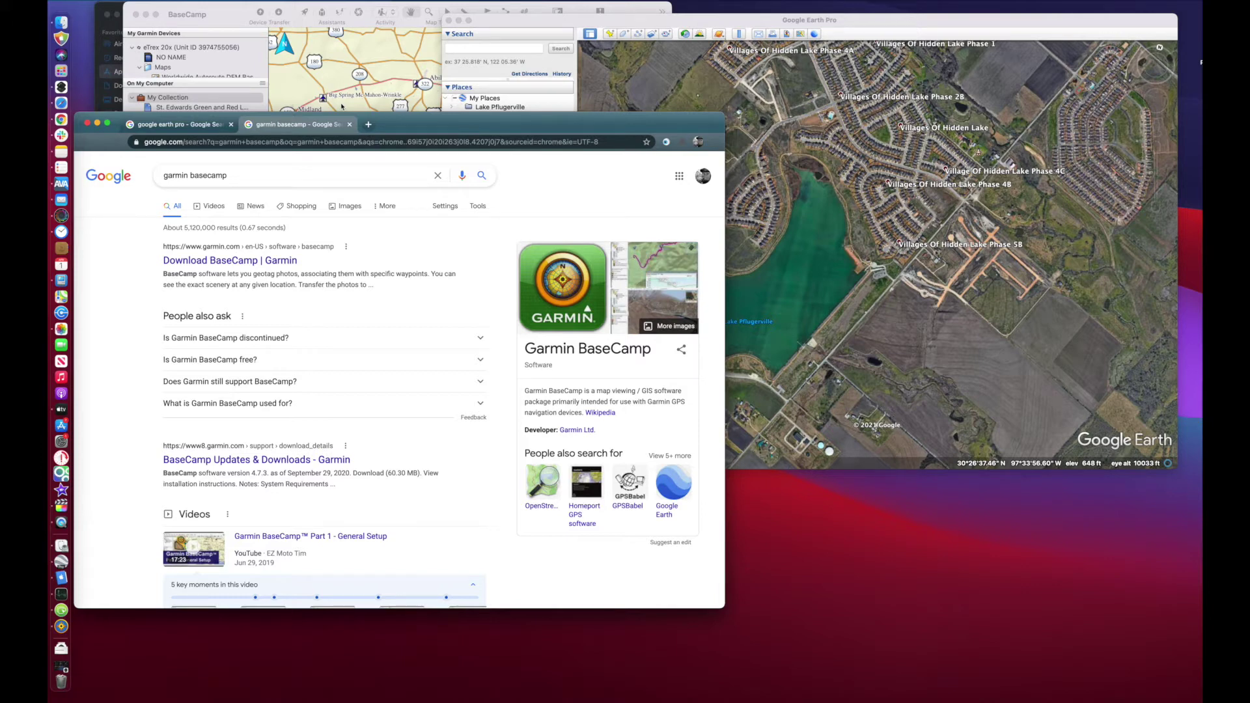
click(818, 307)
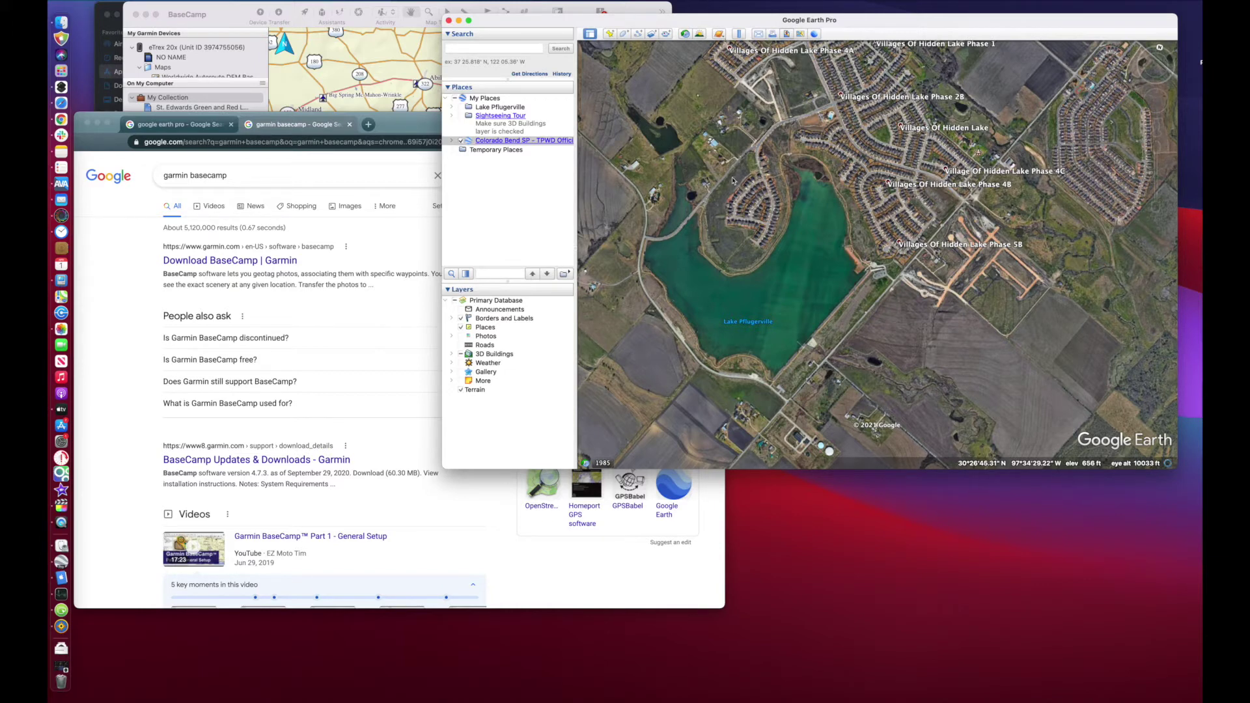
click(686, 34)
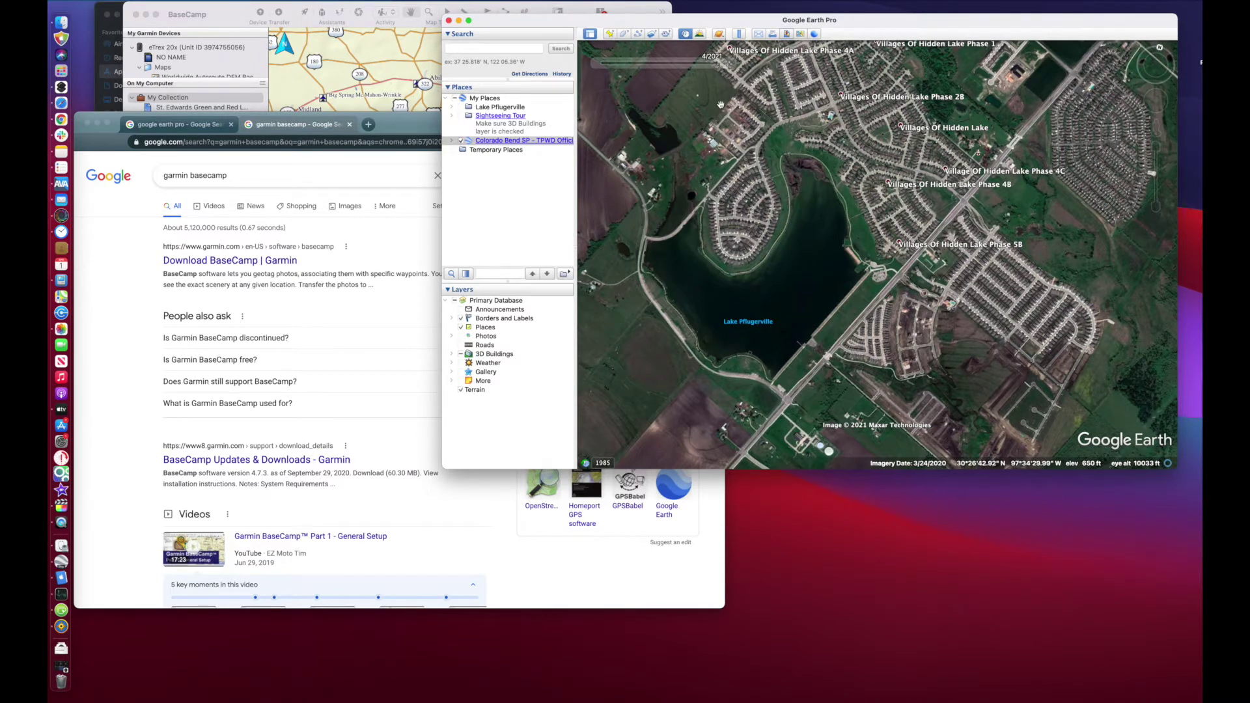
mouse_move(710, 65)
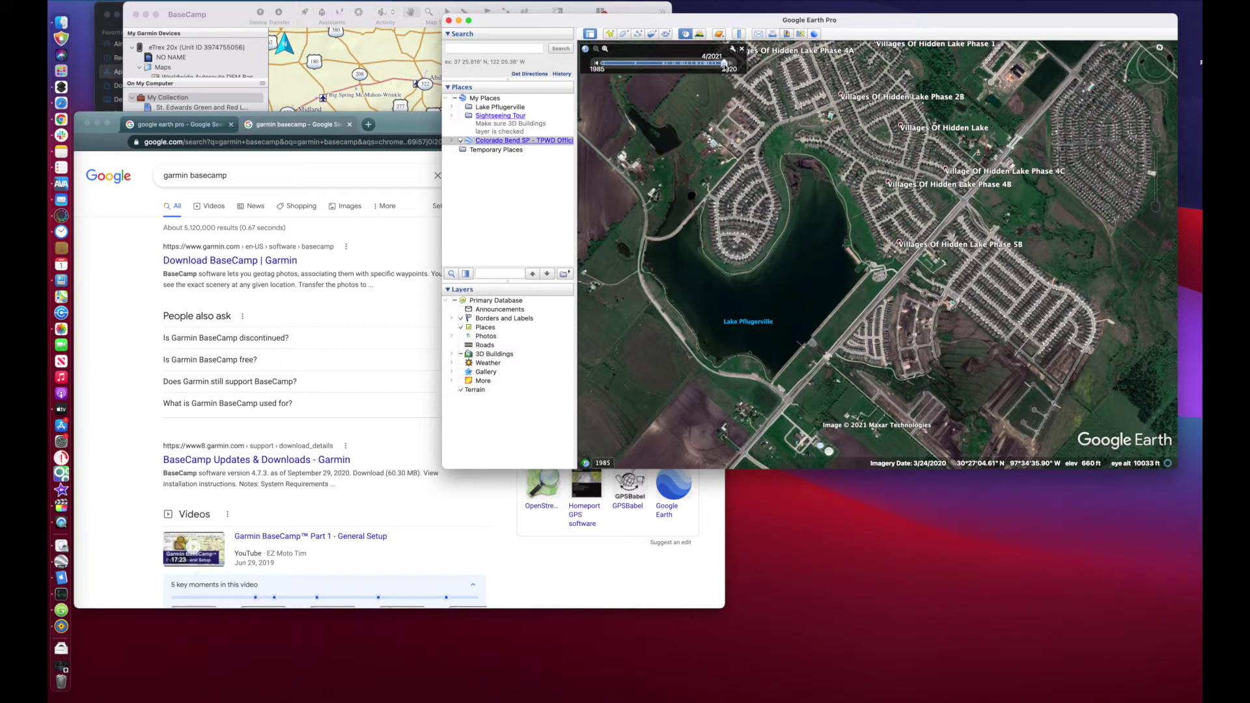
Step: Set the imagery date to 3/2020, then step through 4/2006 and 10/2005 to 1/2004
drag(724, 66, 675, 66)
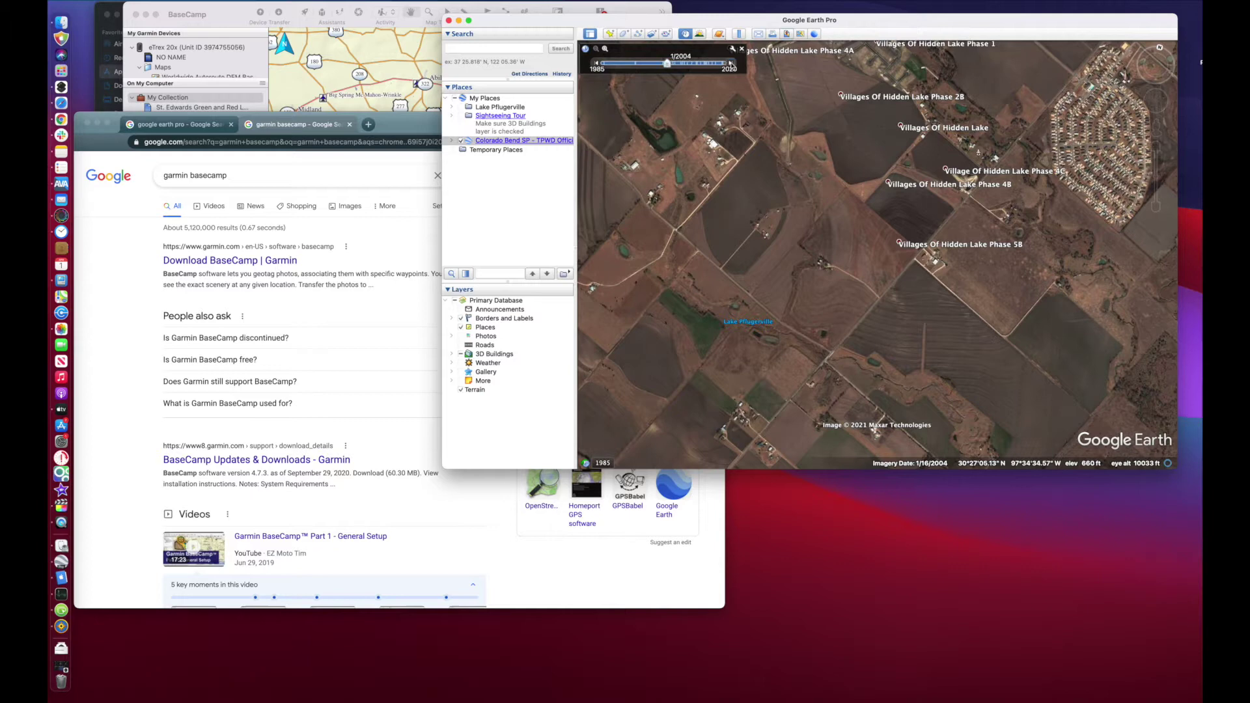
click(730, 64)
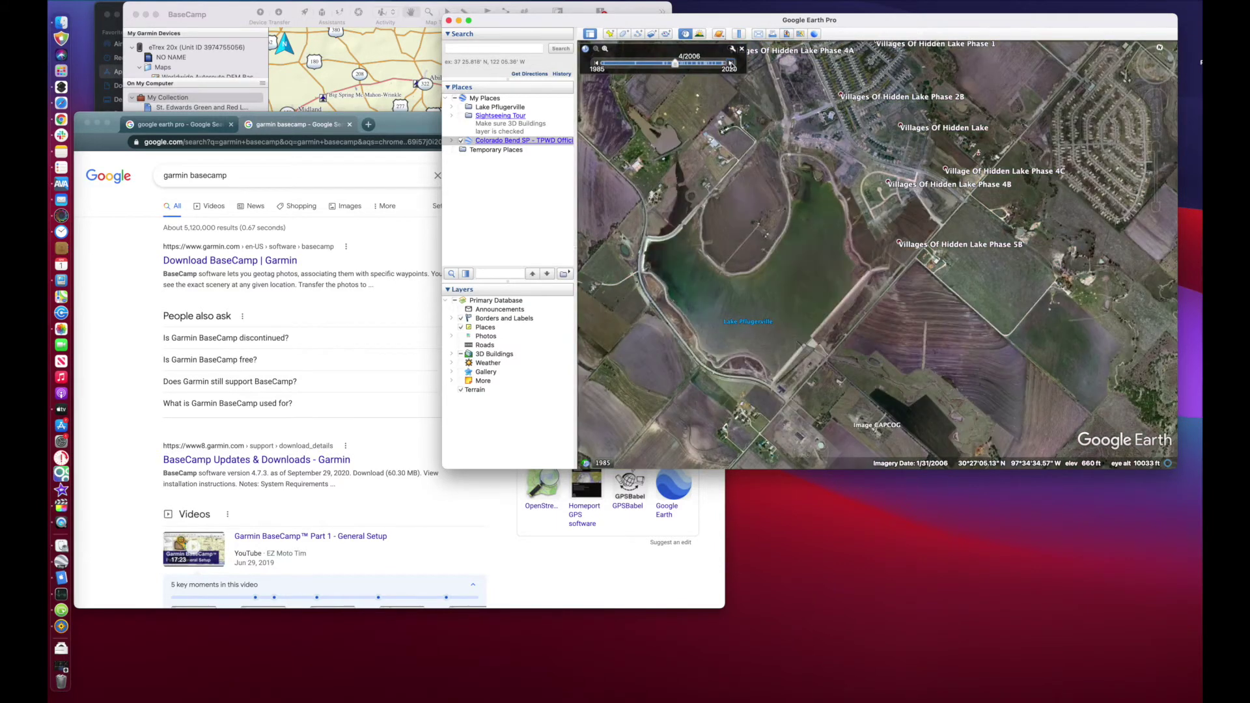
click(597, 63)
click(596, 63)
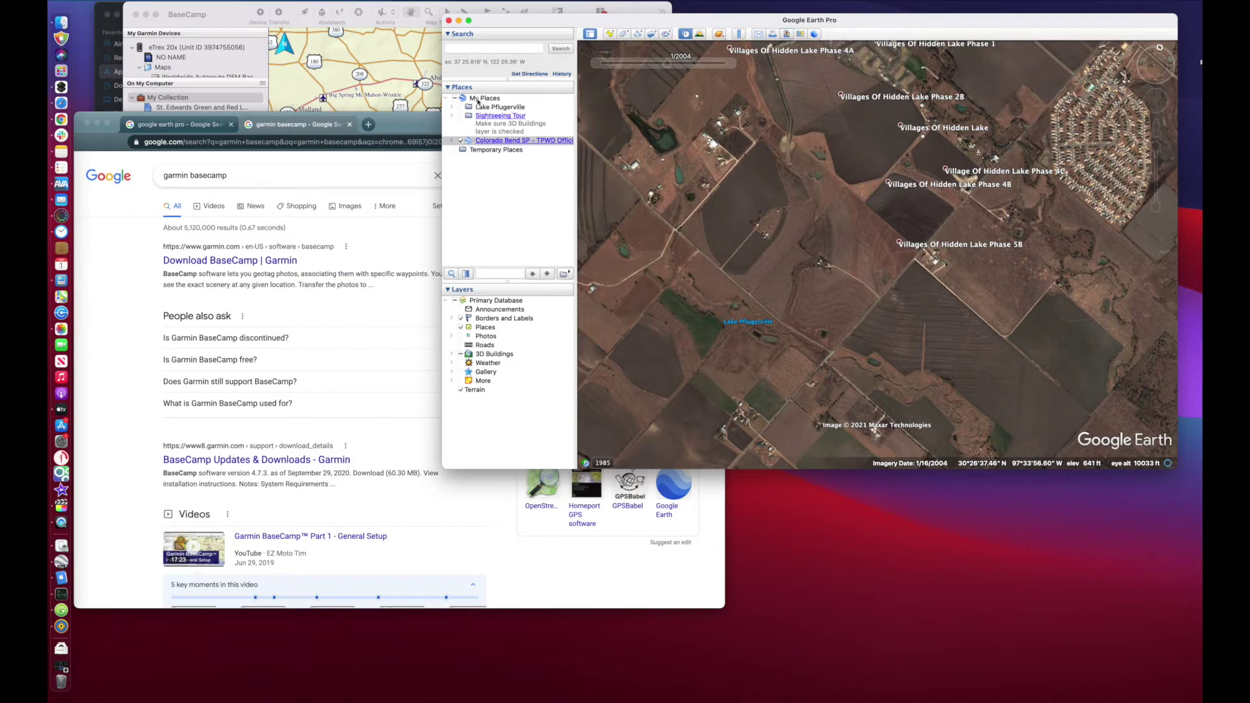
Step: Add a new folder named pflugerville inside My Places and tick its checkbox
click(478, 99)
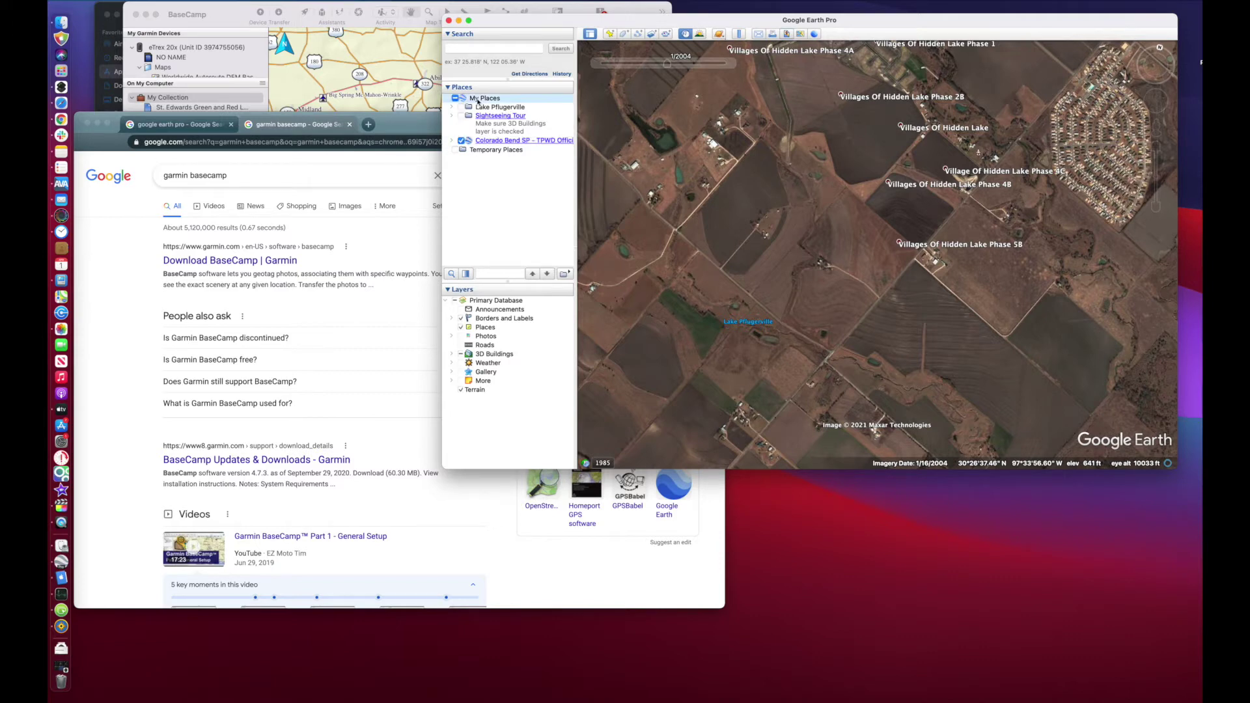
right_click(479, 101)
mouse_move(492, 108)
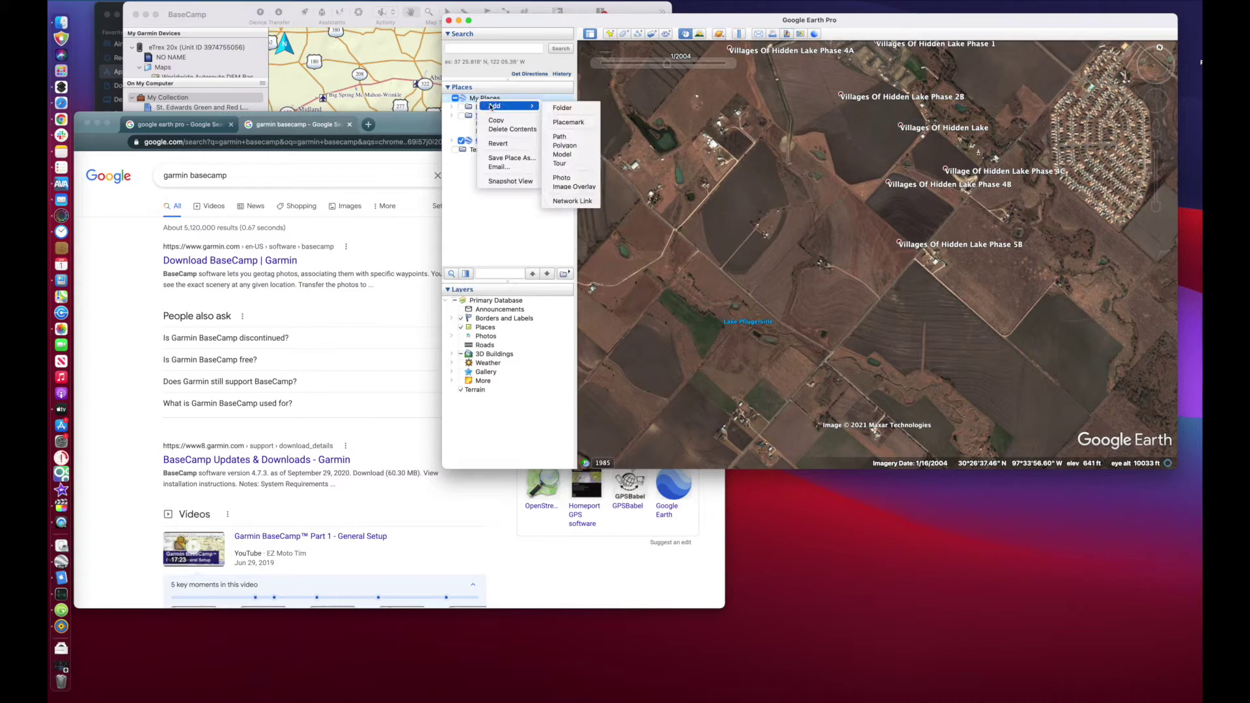
click(560, 108)
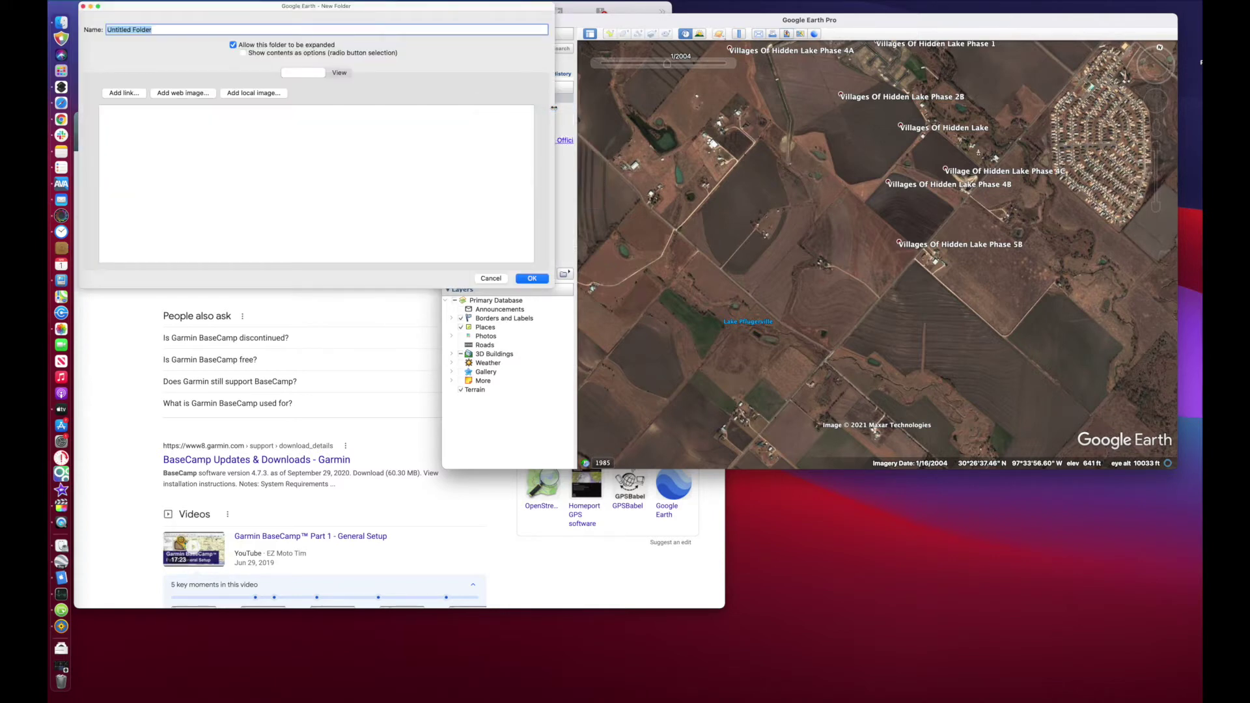
text(pflugerville)
key(Return)
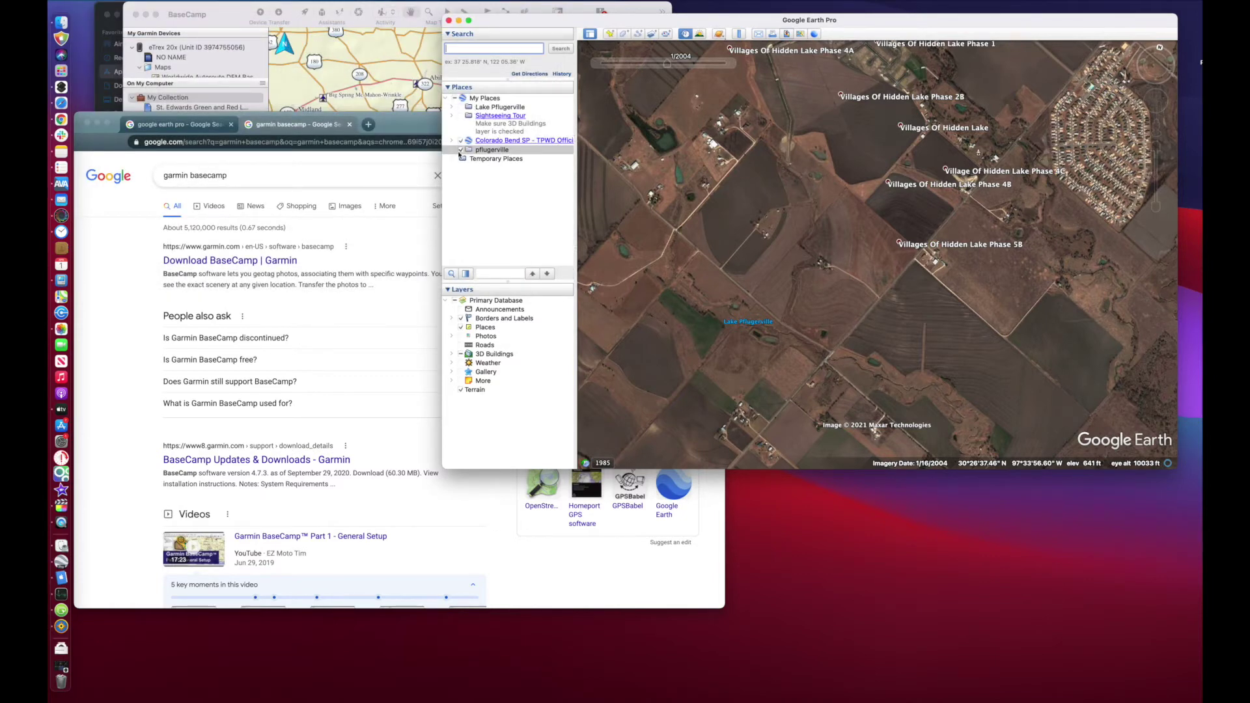
click(470, 151)
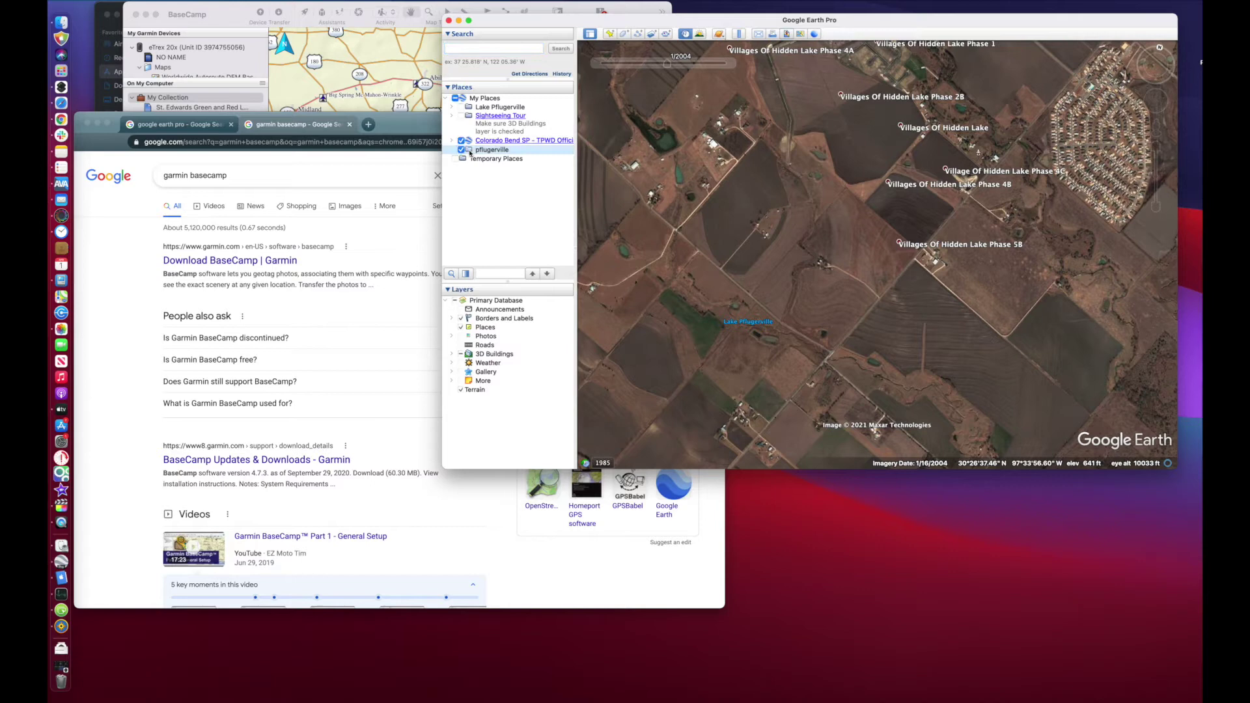
right_click(470, 153)
mouse_move(477, 156)
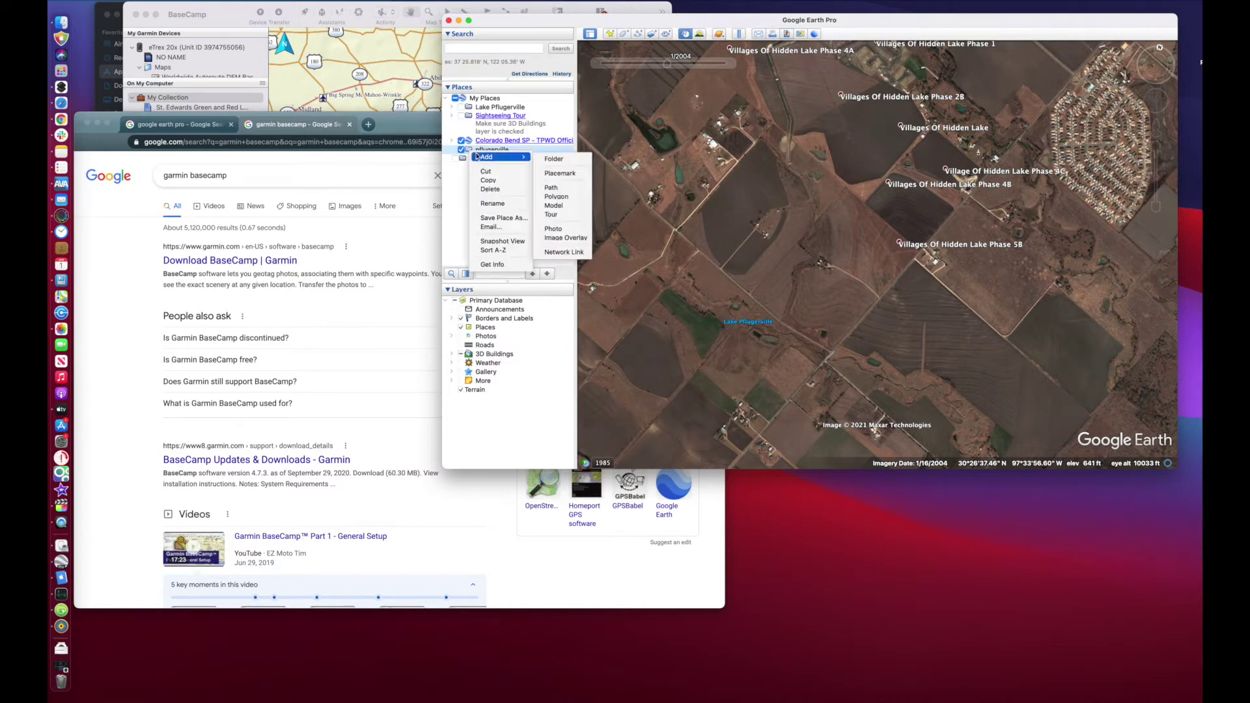
Step: Add a placemark to pflugerville and position it on the farm buildings by the dirt track
click(559, 173)
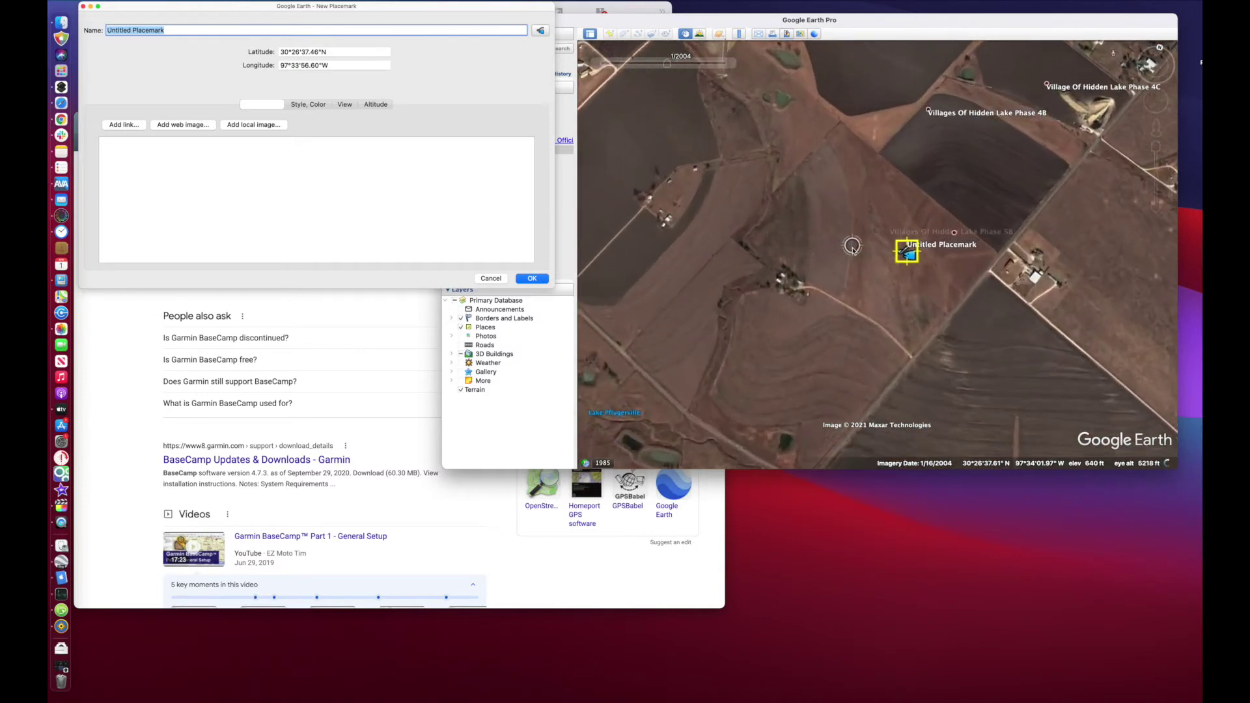
click(968, 269)
drag(968, 269, 723, 319)
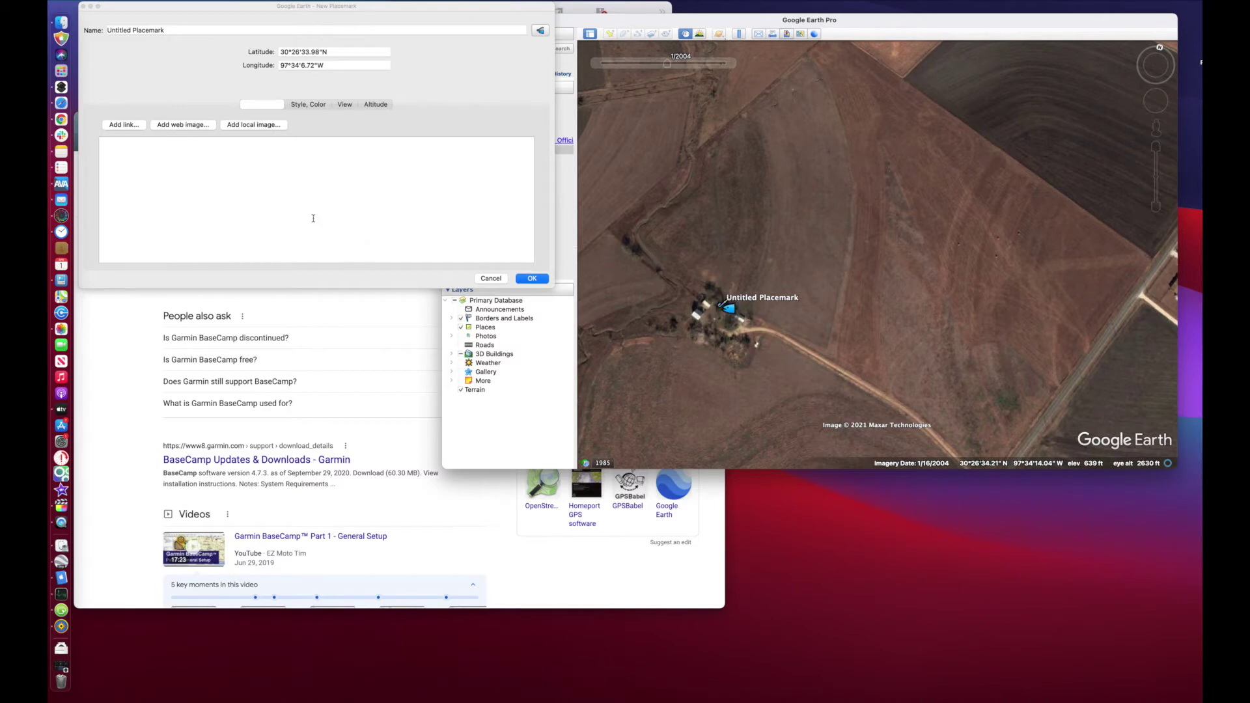
drag(724, 304, 734, 336)
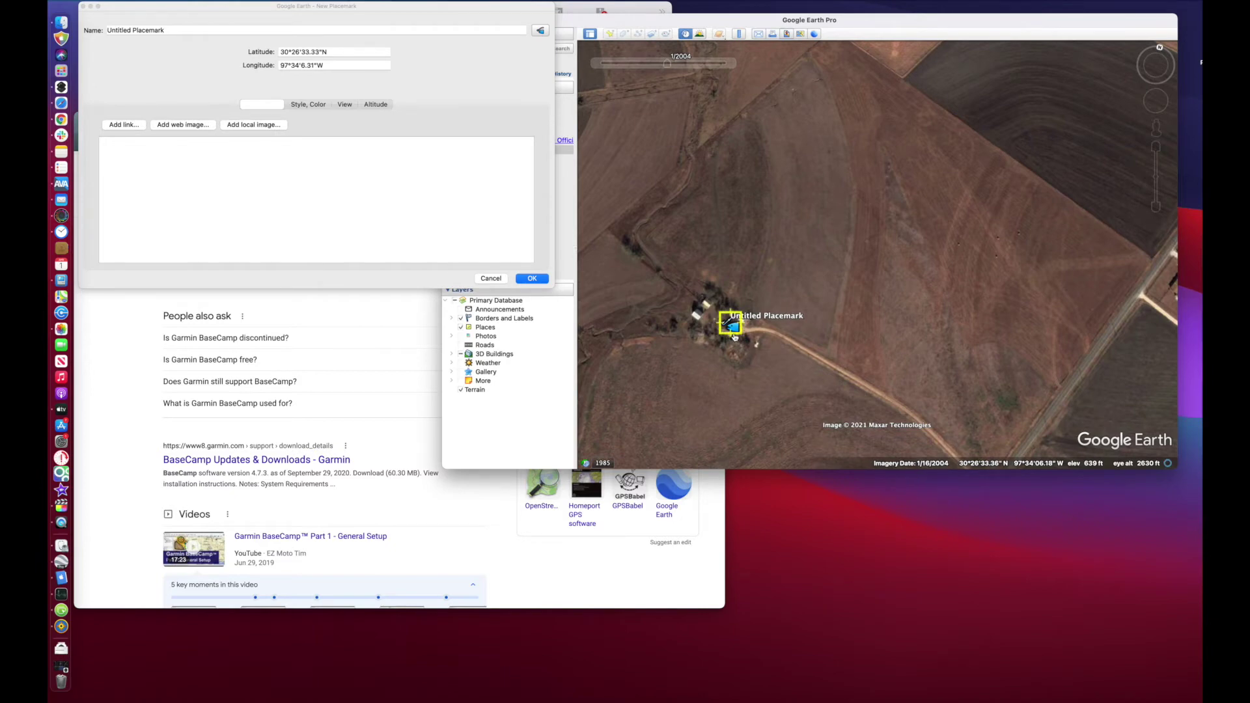
scroll(734, 336, up, 2)
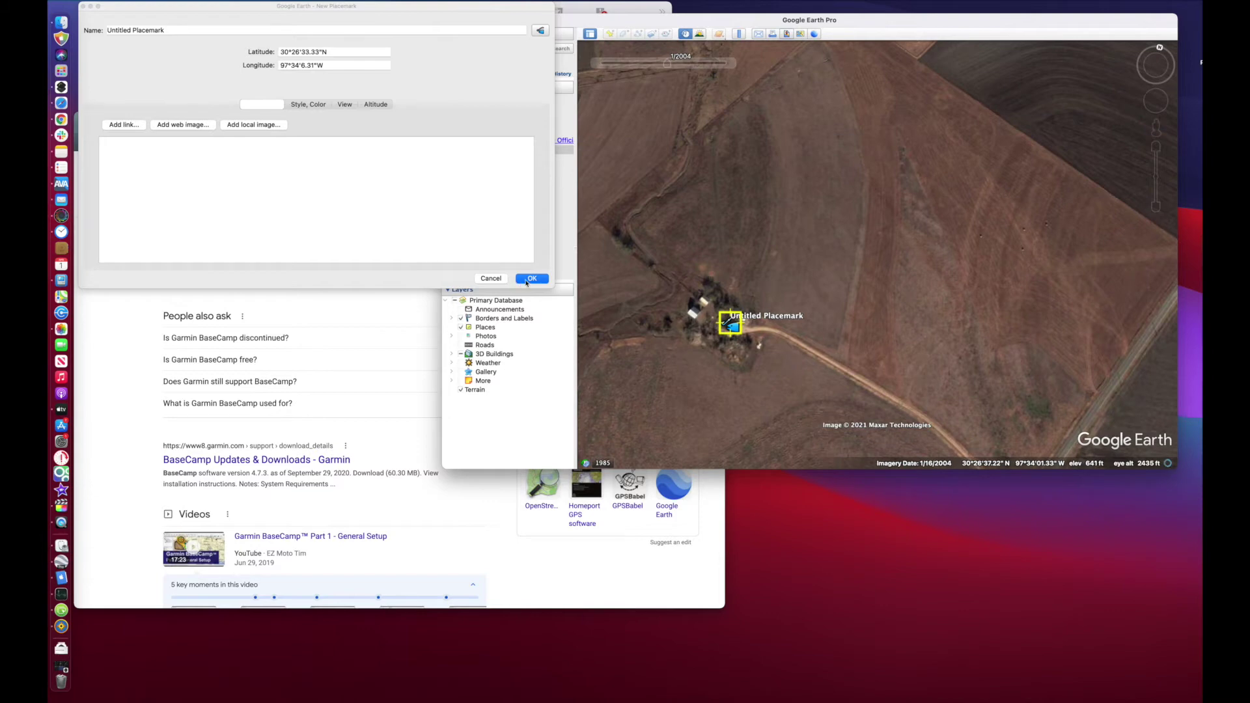
Step: Name the new placemark tree
click(172, 30)
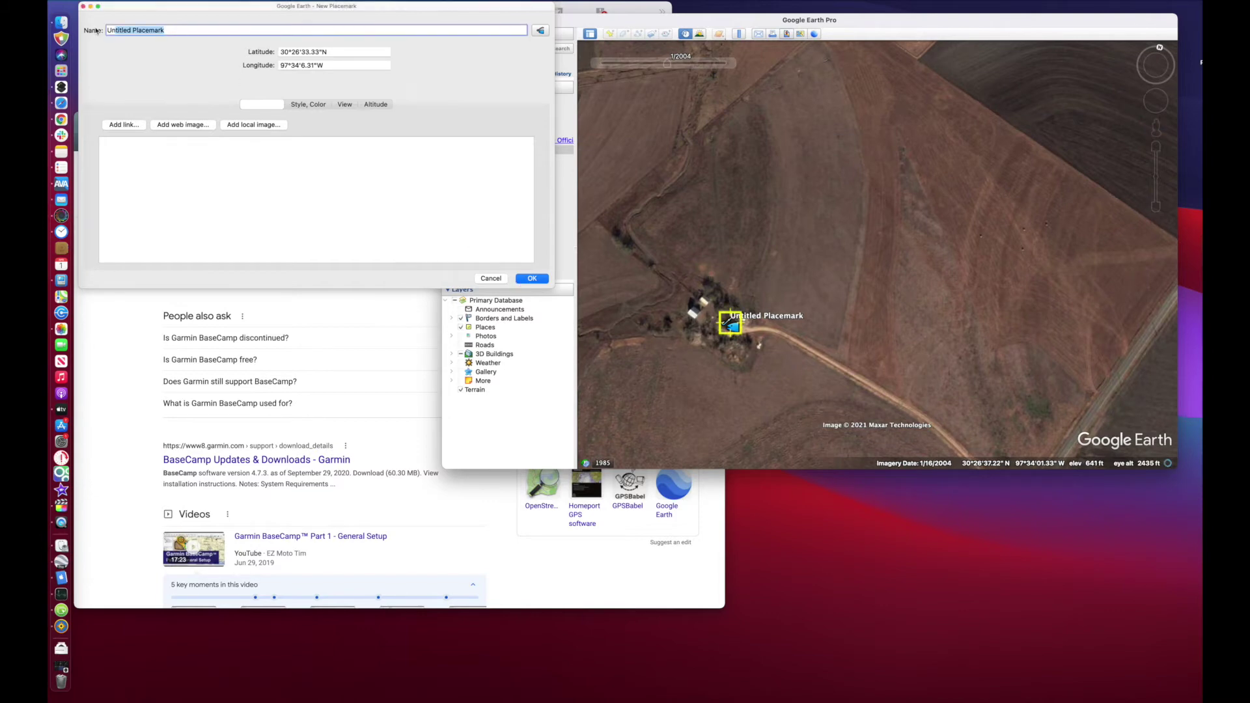
text(tree)
drag(158, 30, 100, 30)
text(te)
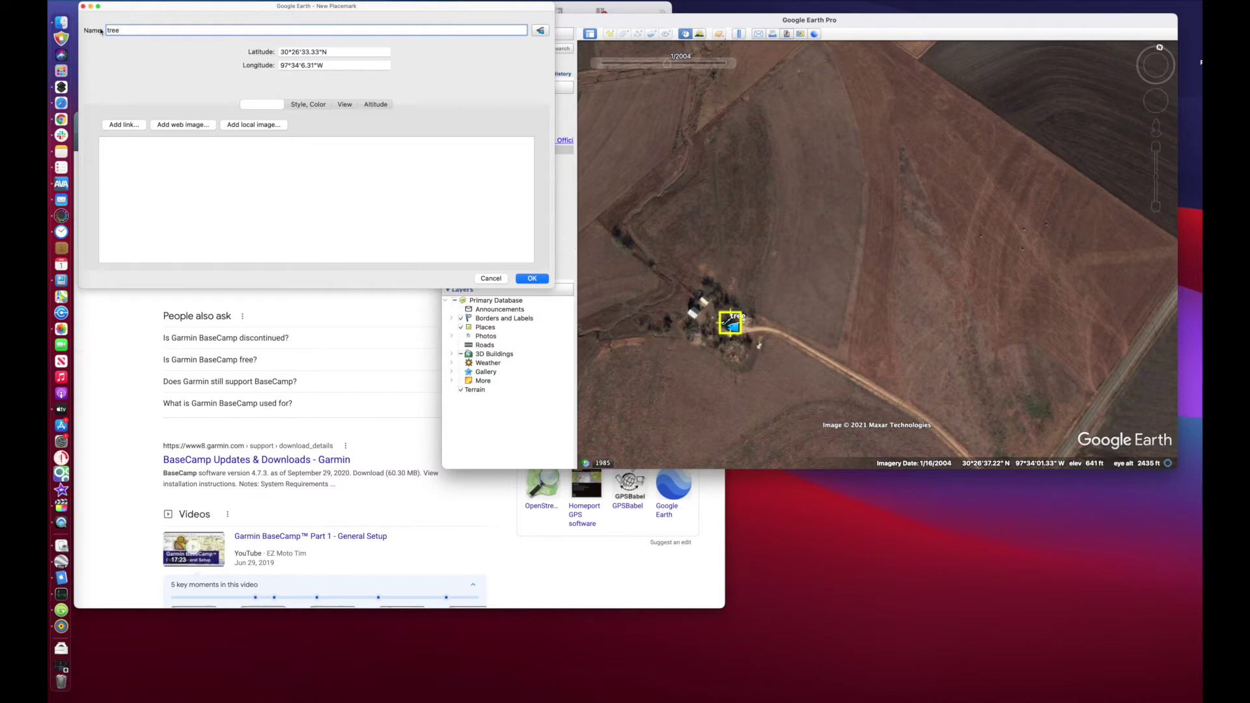
key(super+a)
Step: Give the tree placemark the fishing icon, nudge it into place and save it
click(306, 105)
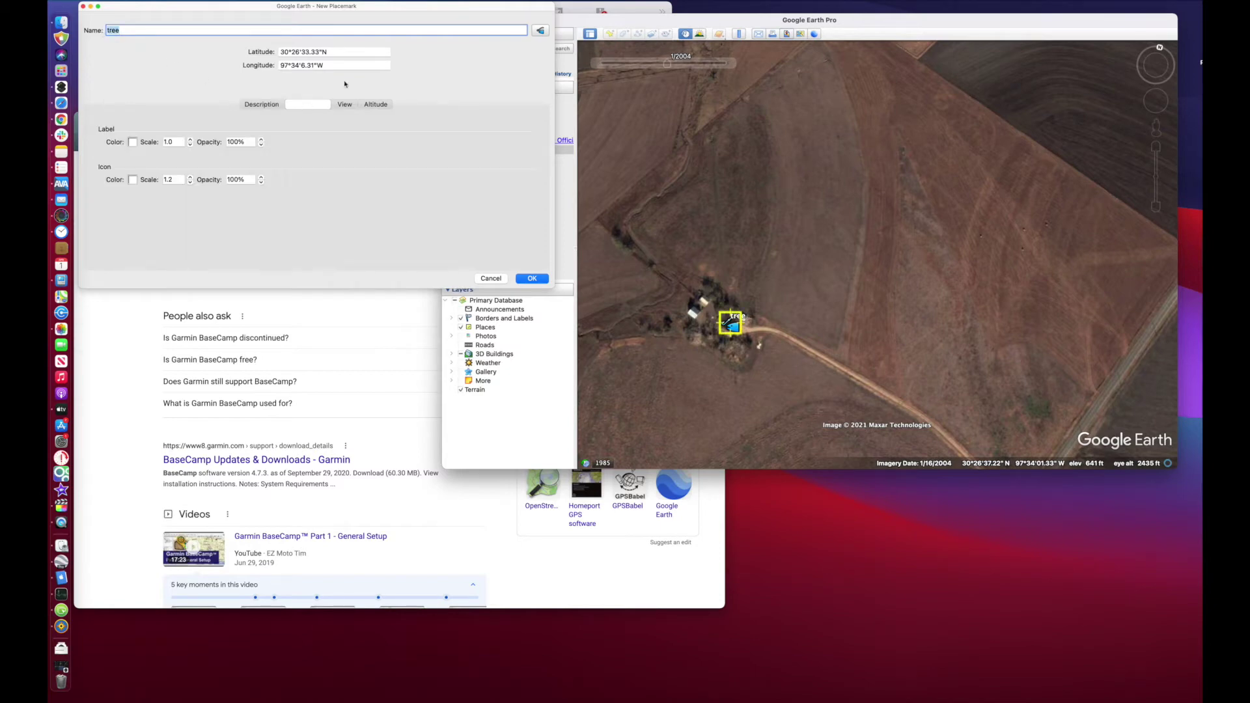
click(540, 30)
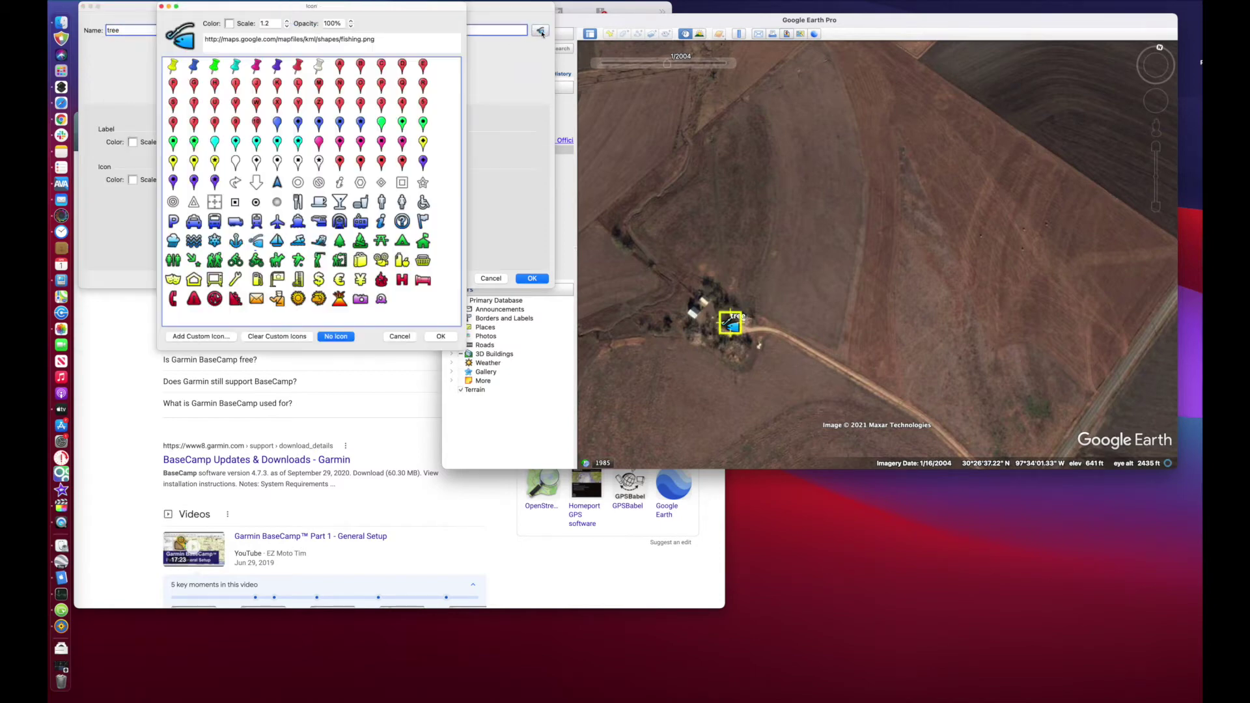
click(340, 65)
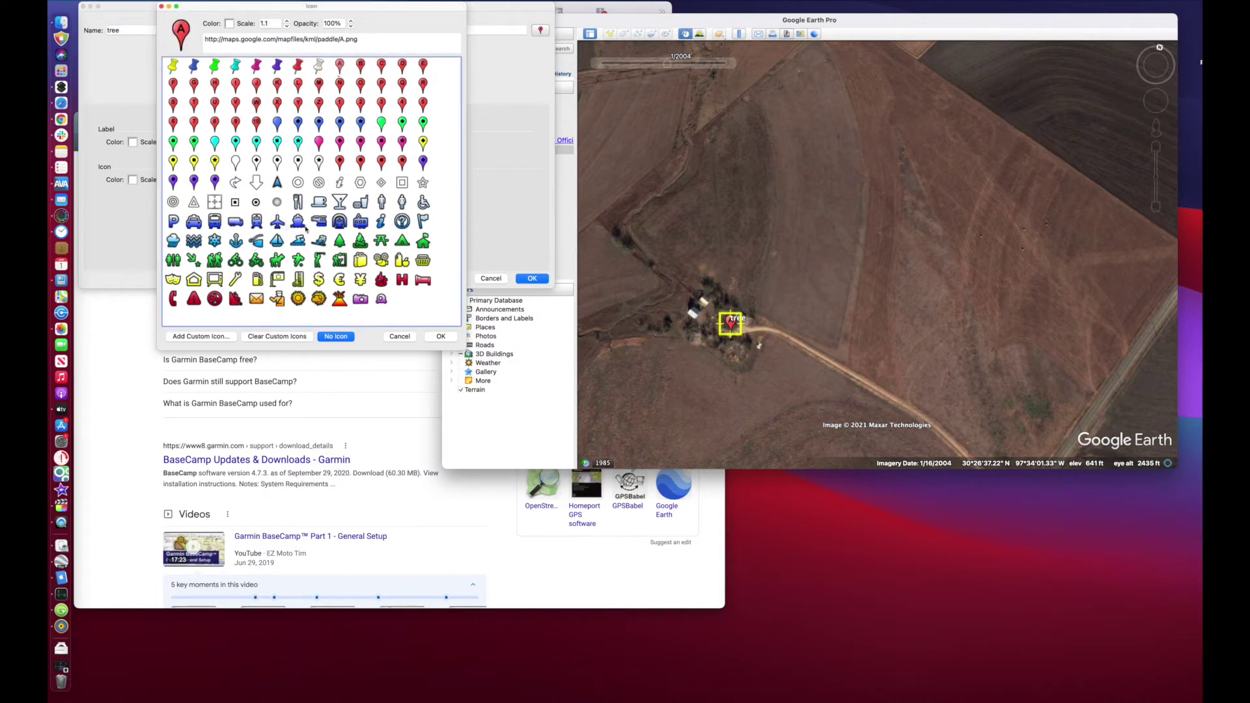
click(256, 242)
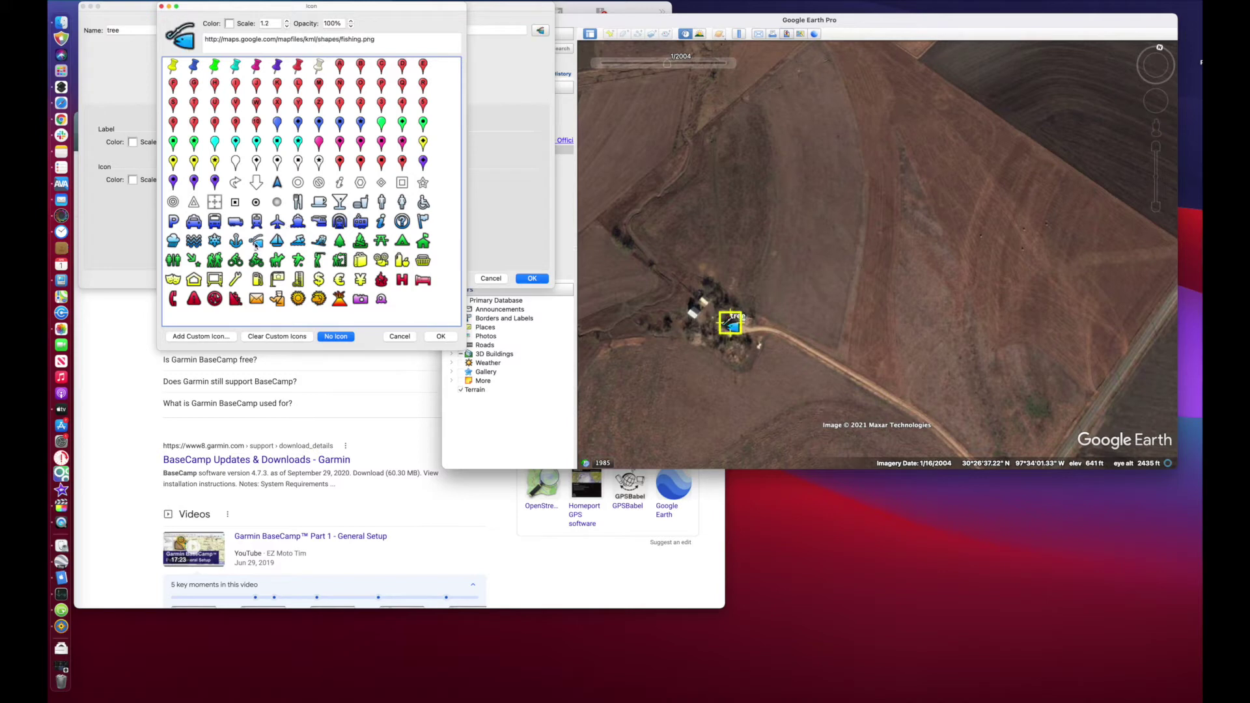
click(441, 336)
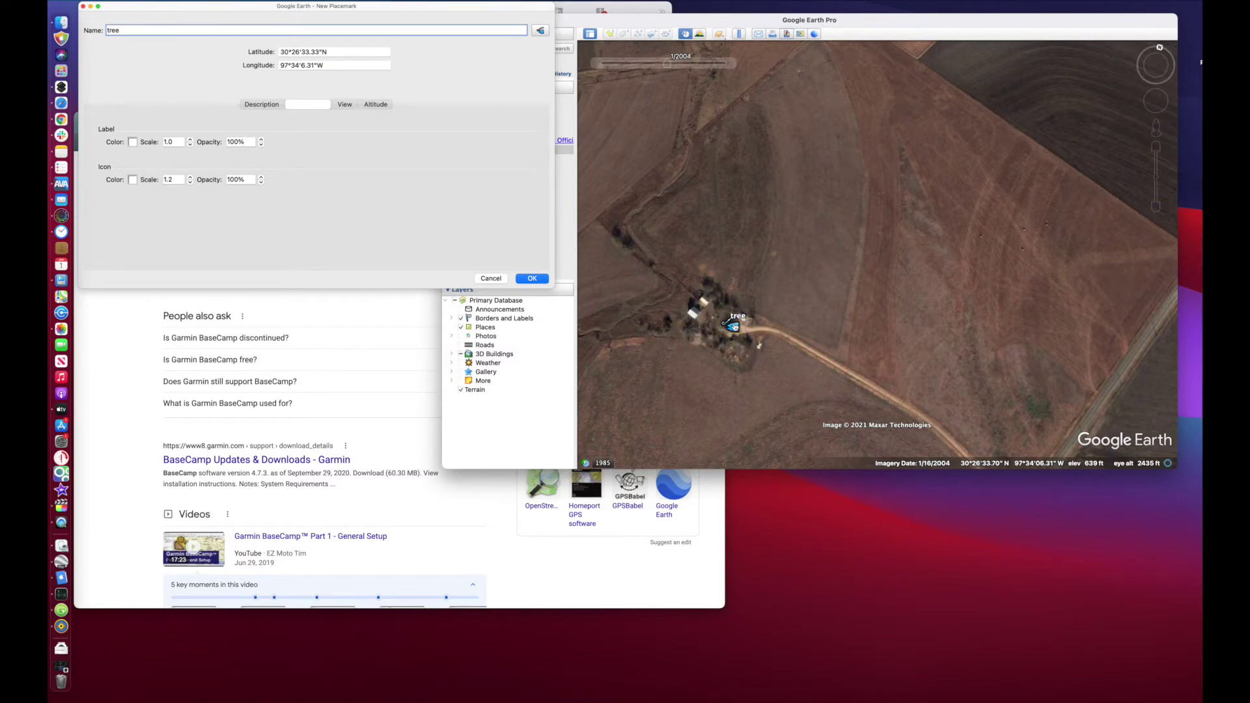
mouse_move(732, 326)
mouse_down()
mouse_move(703, 343)
mouse_move(732, 337)
mouse_up()
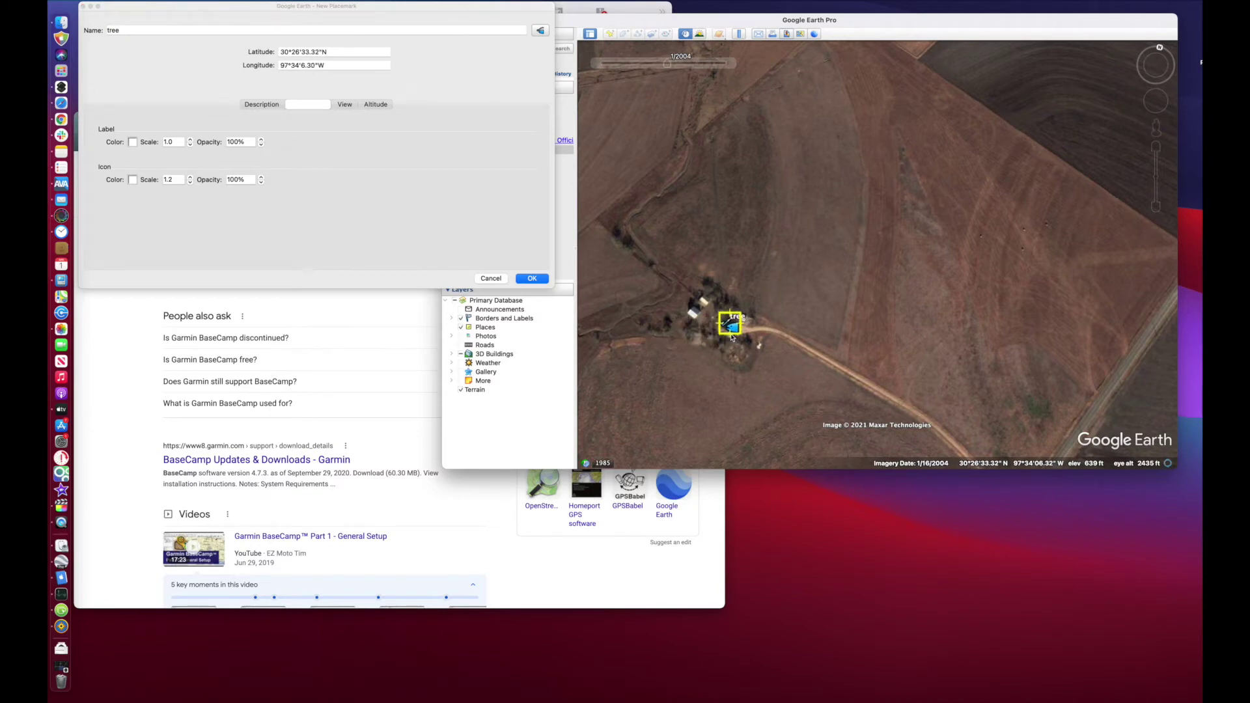
key(Return)
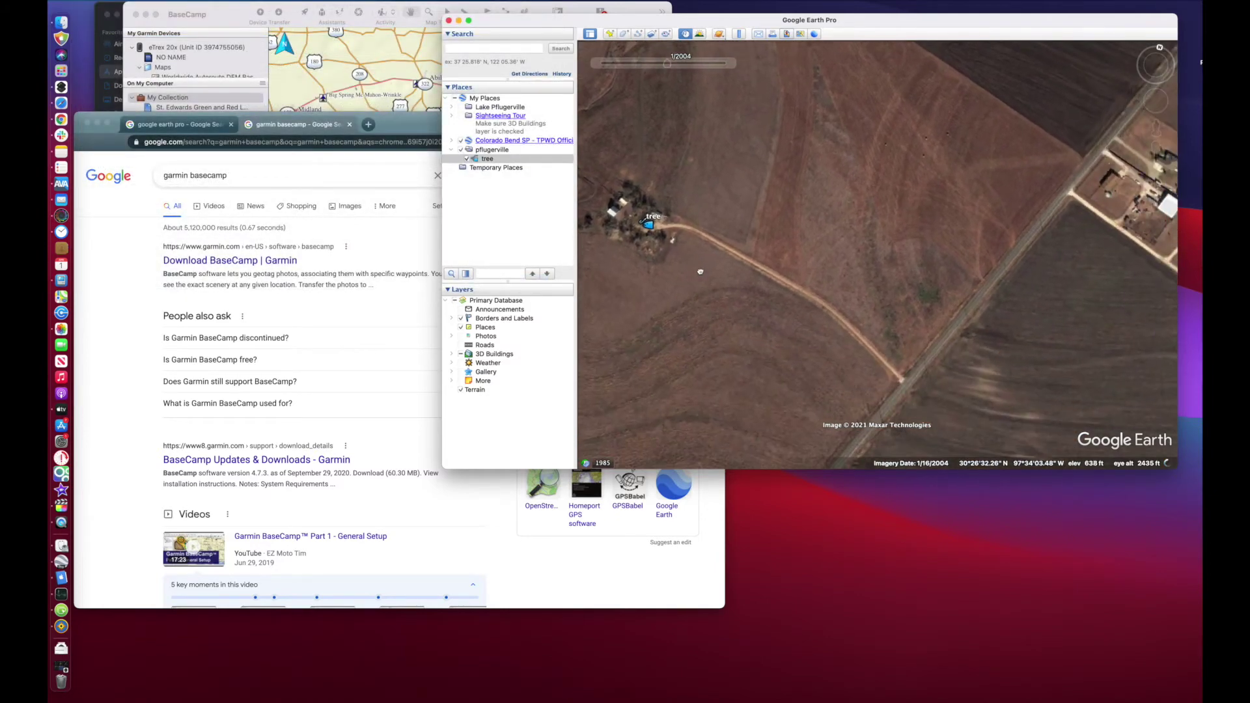
Step: Create a new path named farm road inside the pflugerville folder
right_click(493, 150)
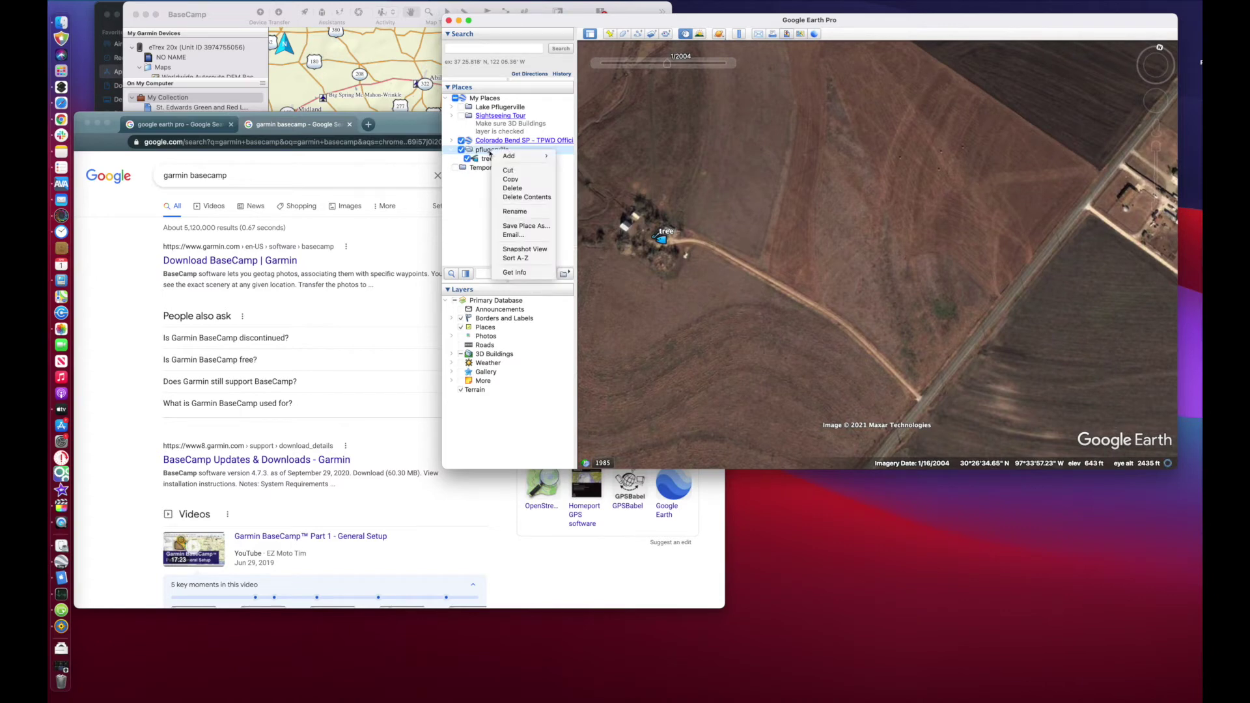
mouse_move(524, 155)
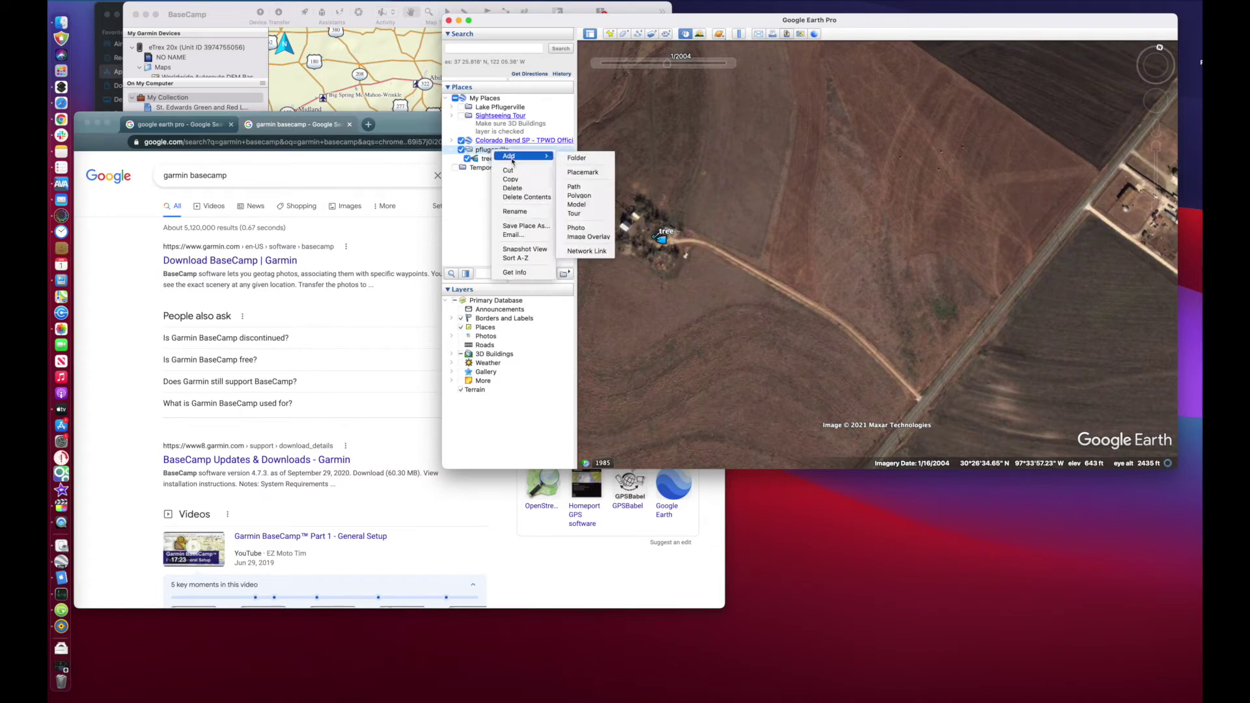
click(585, 187)
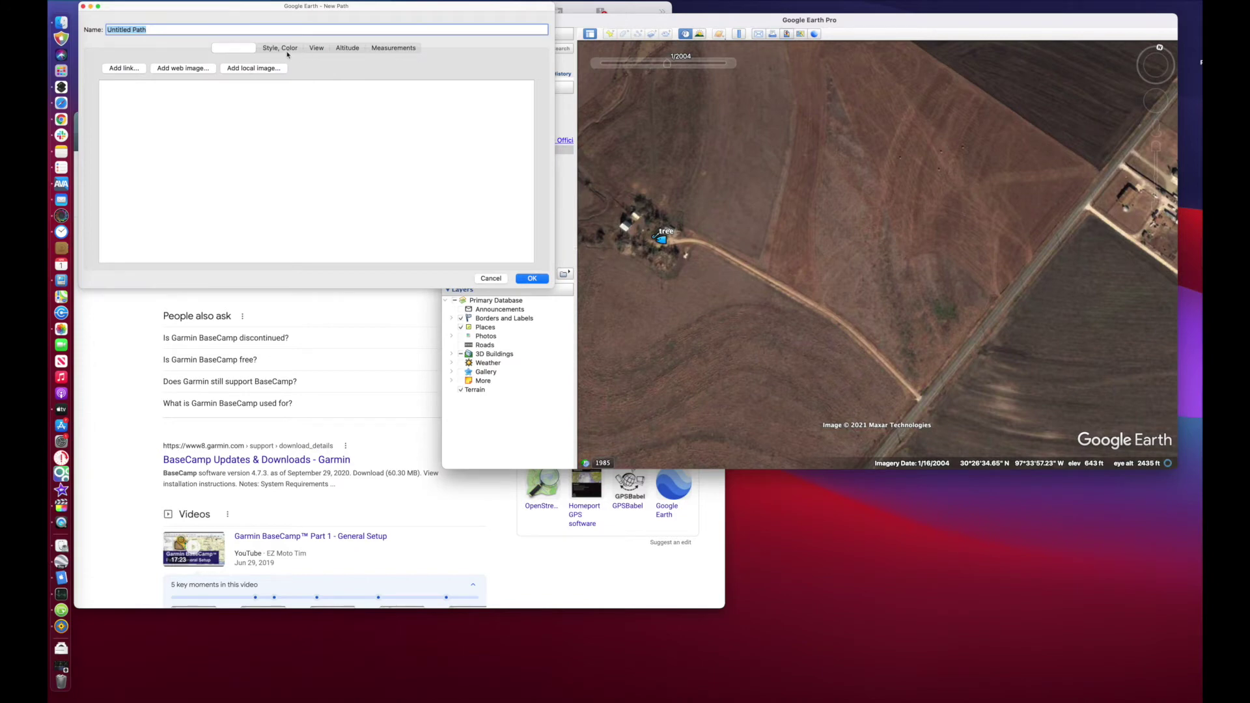
click(116, 34)
text(far)
drag(151, 28, 99, 30)
text(farm)
key(Return)
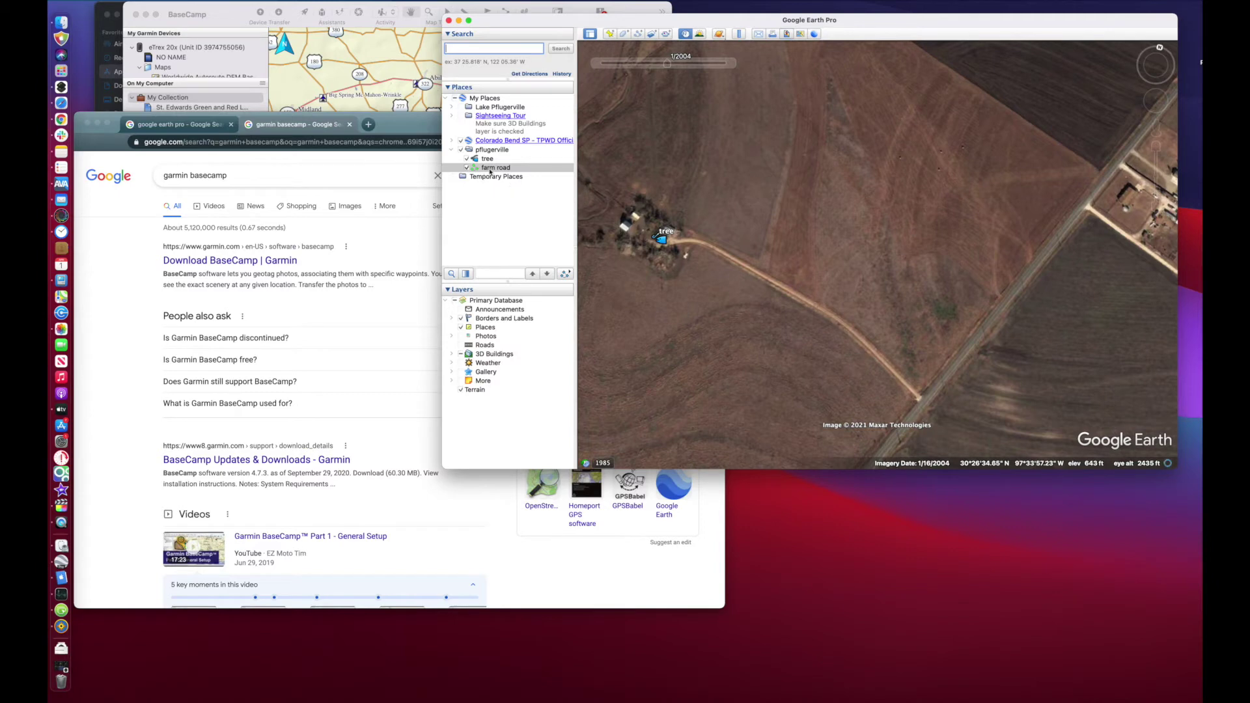
Step: Trace the farm road path from the tree marker along the dirt road
right_click(490, 170)
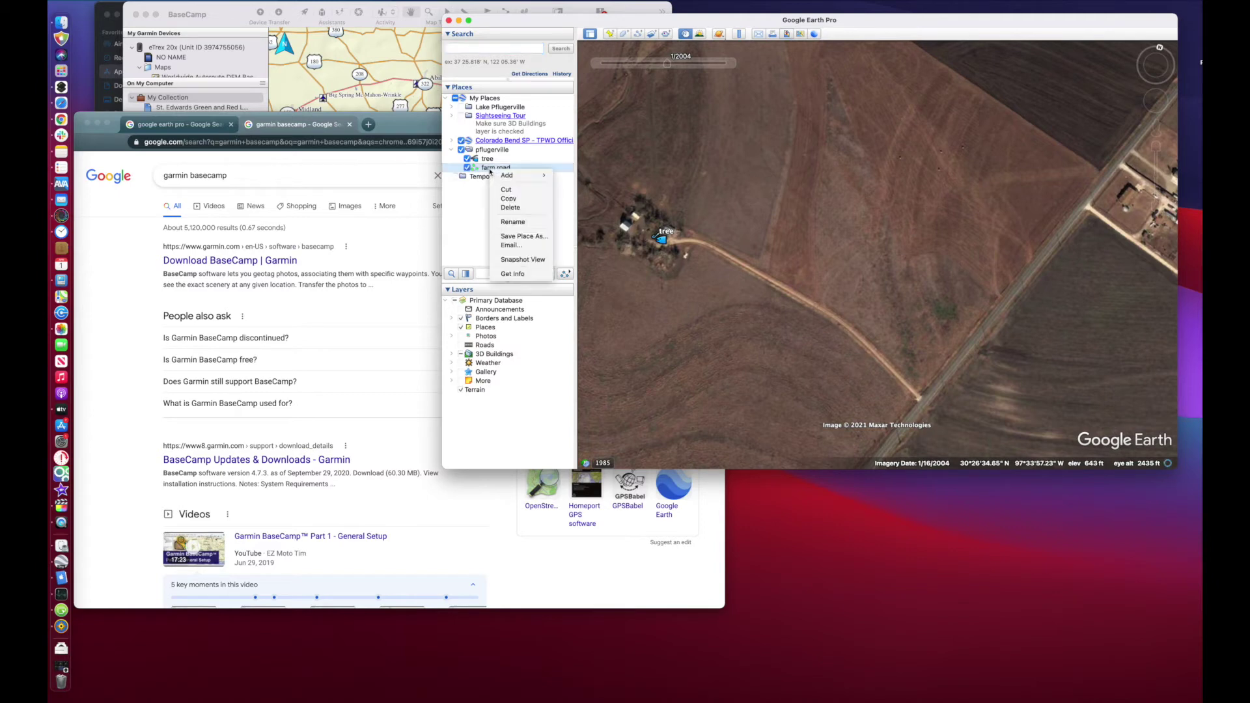
click(520, 274)
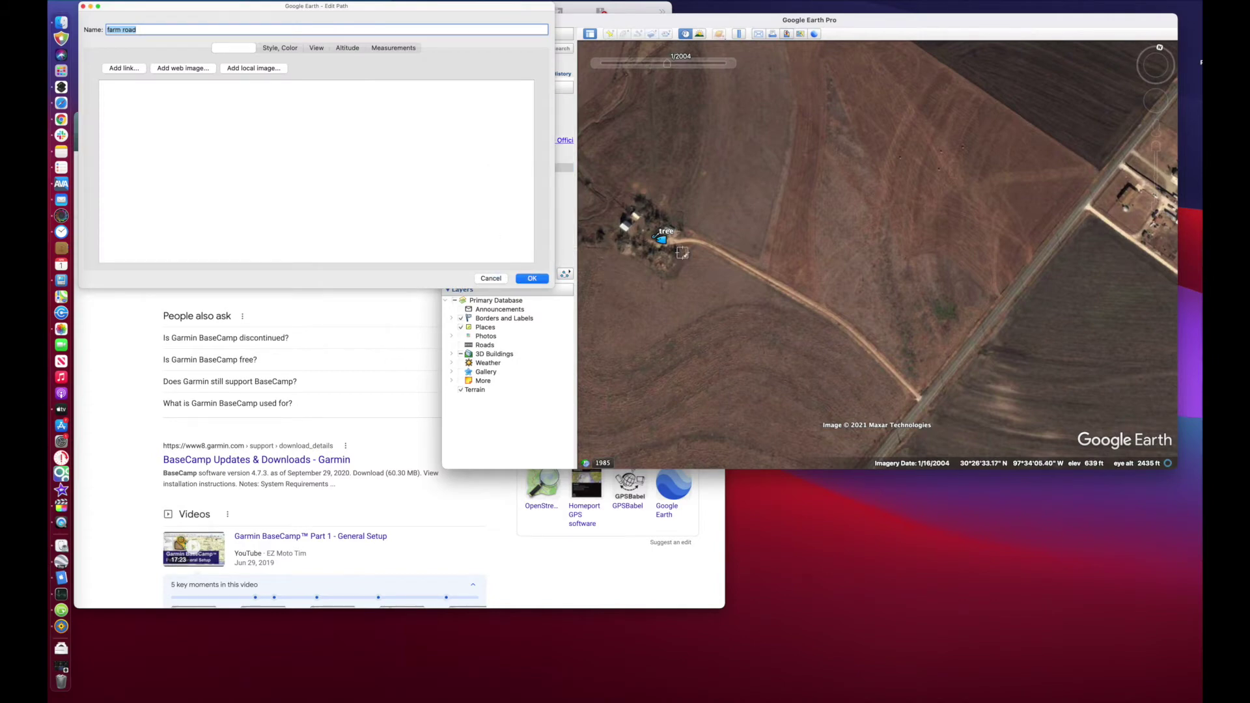
click(677, 246)
mouse_move(677, 246)
mouse_down()
mouse_move(706, 245)
mouse_move(826, 312)
mouse_move(919, 398)
mouse_up()
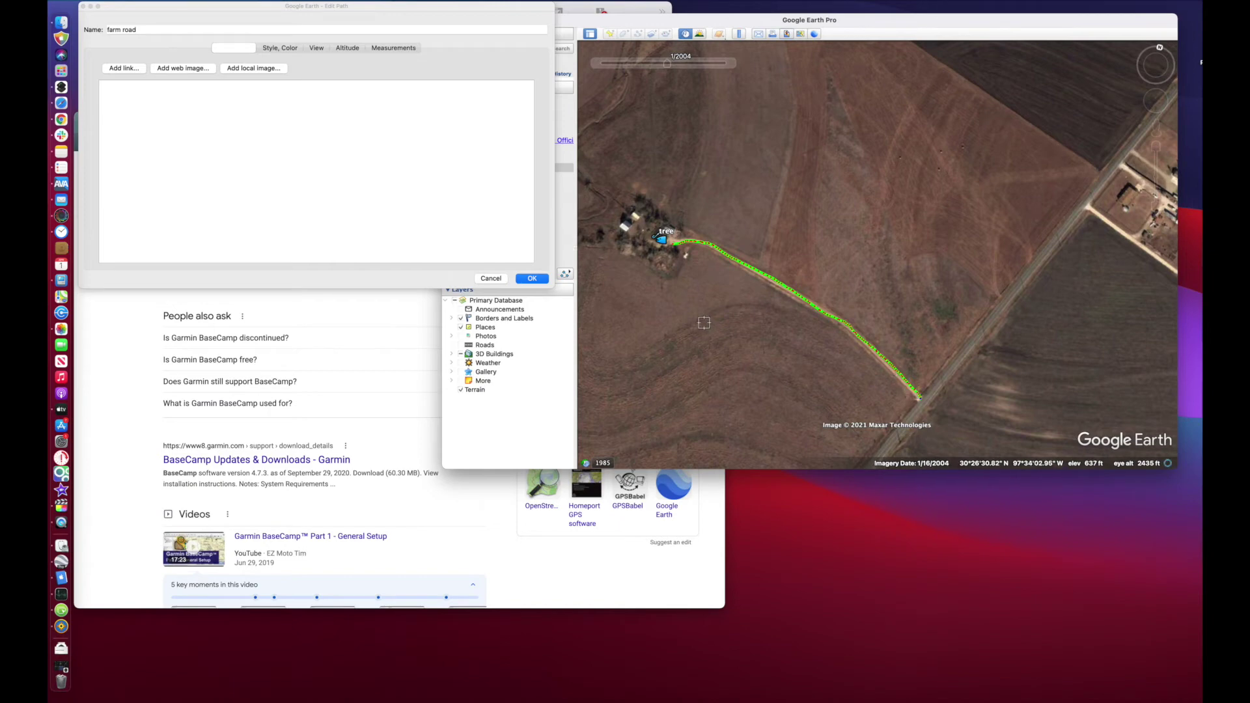
scroll(704, 322, down, 5)
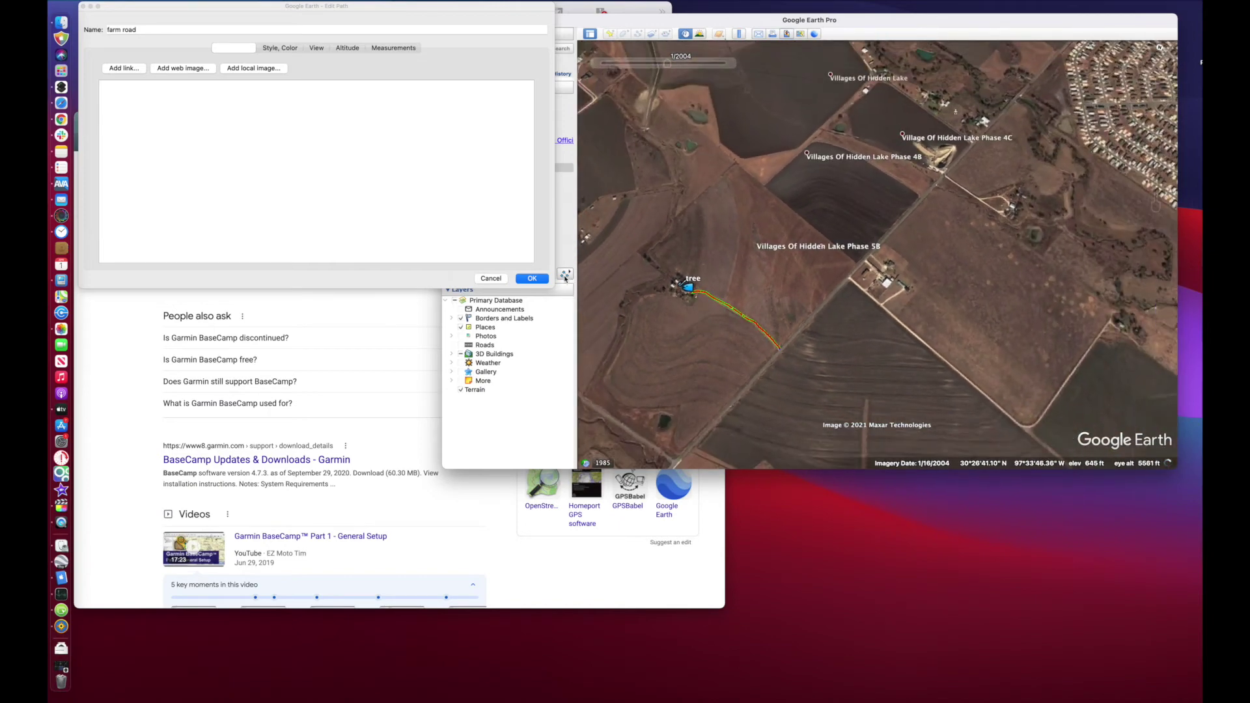
Step: Save the farm road path and step the imagery forward to 4/2006
click(532, 278)
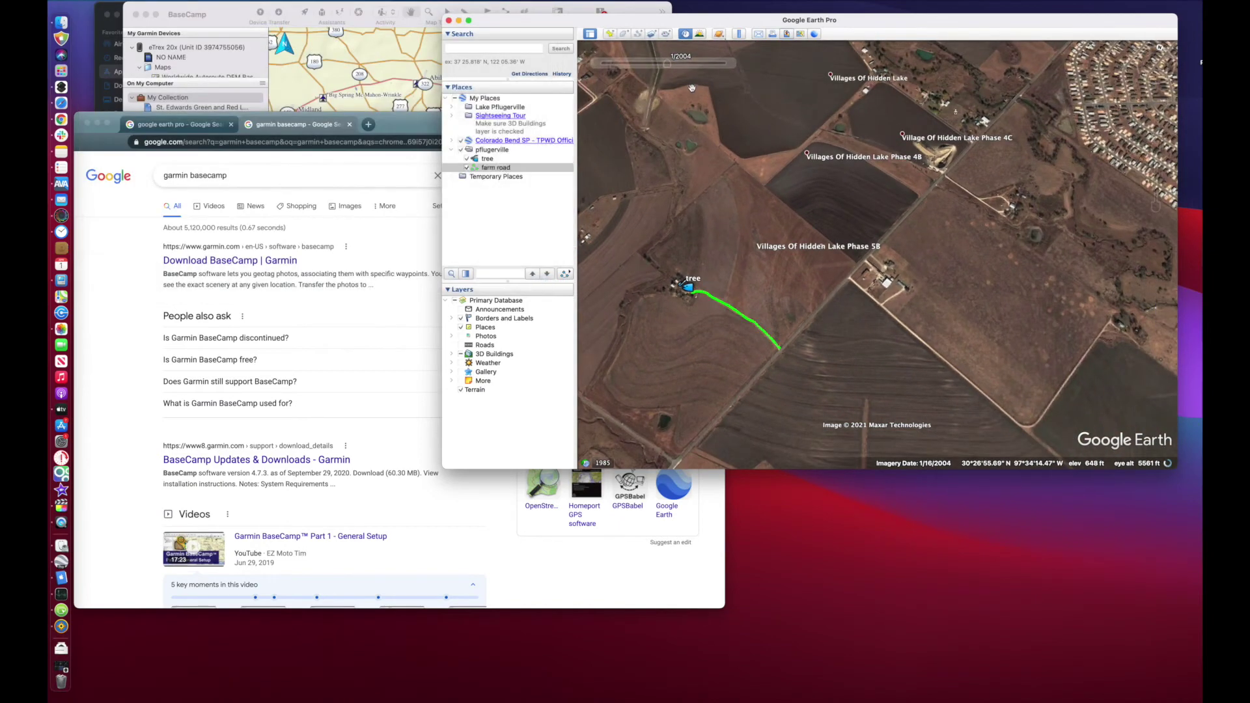
click(730, 64)
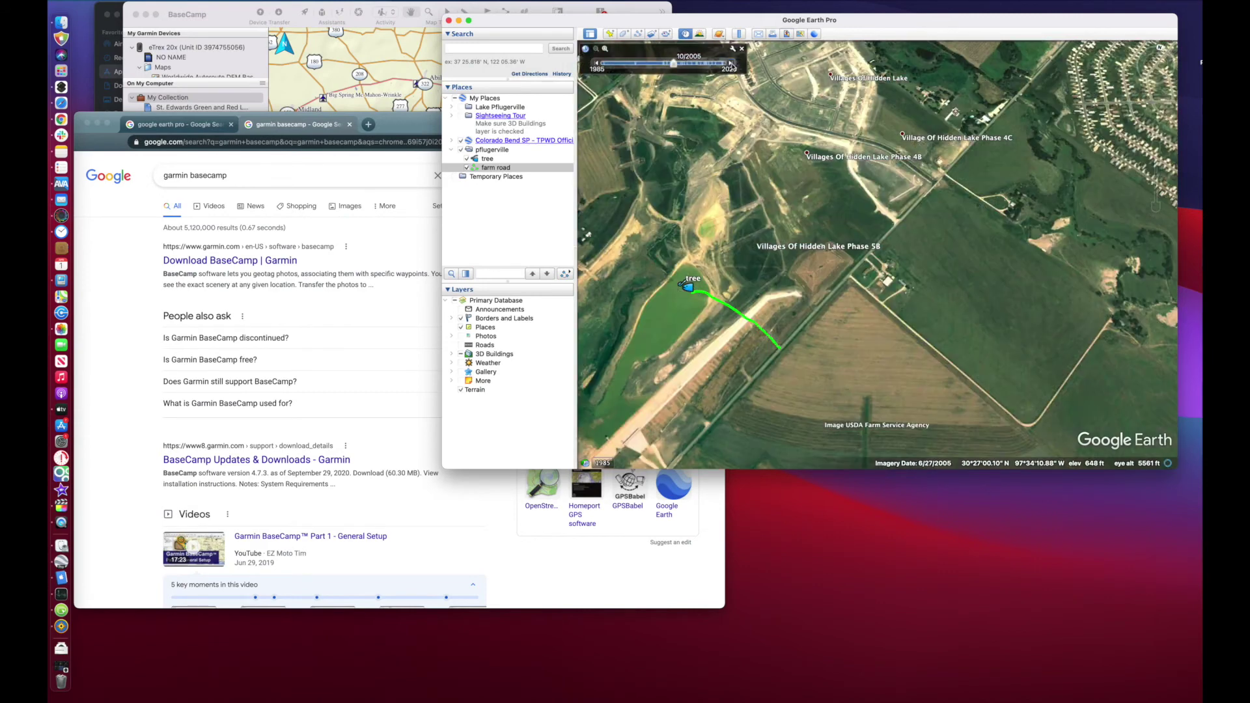
click(731, 63)
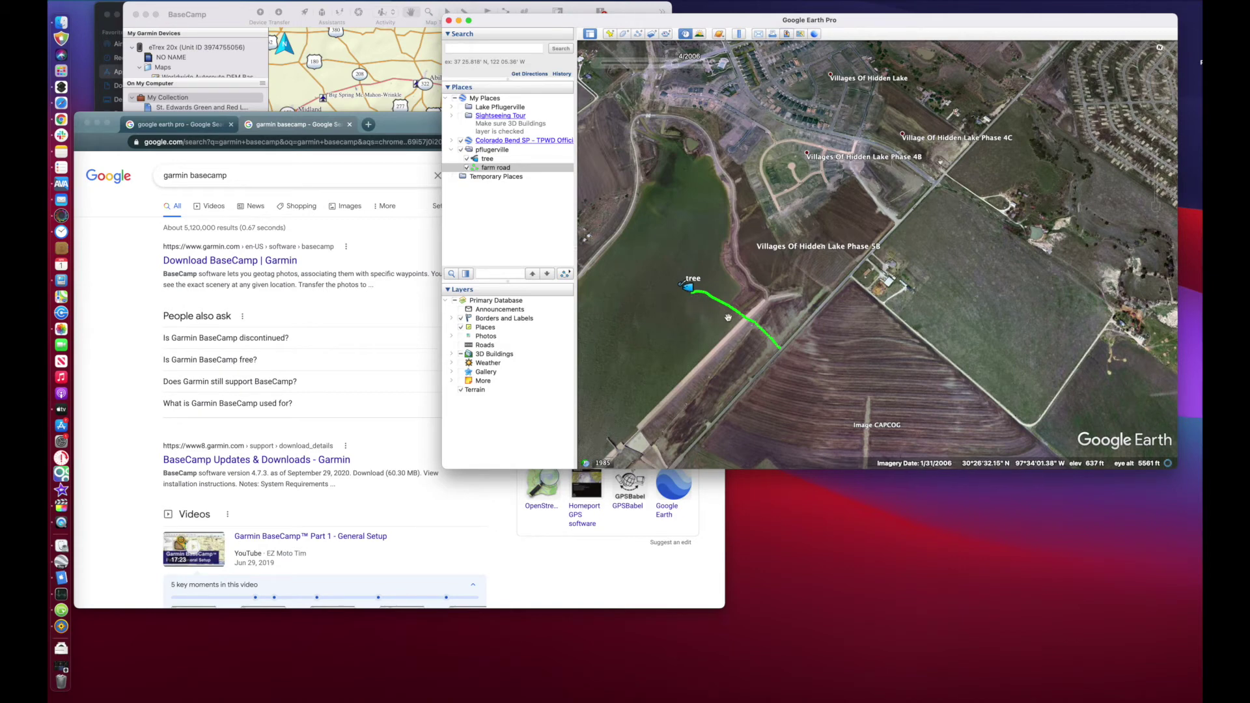
Step: Pan toward the lake, compare 10/2005 imagery, and return to the 1/2004 photo
drag(670, 360, 867, 322)
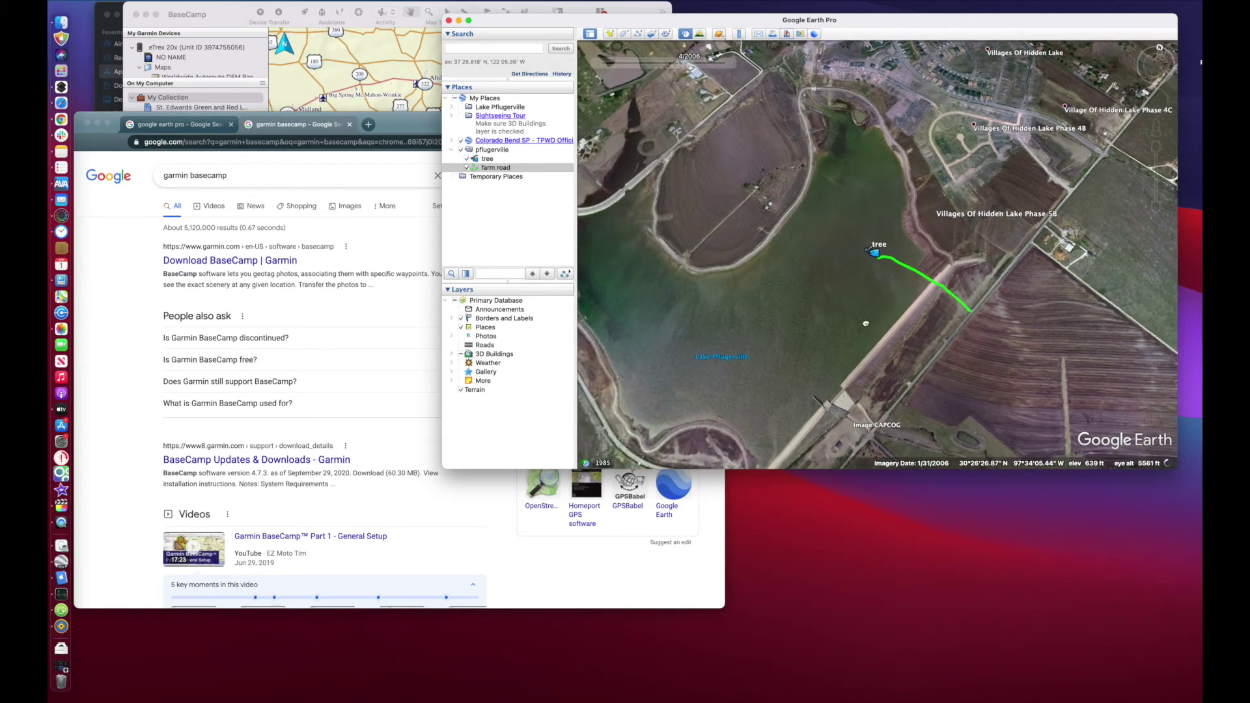
click(1157, 77)
click(1150, 59)
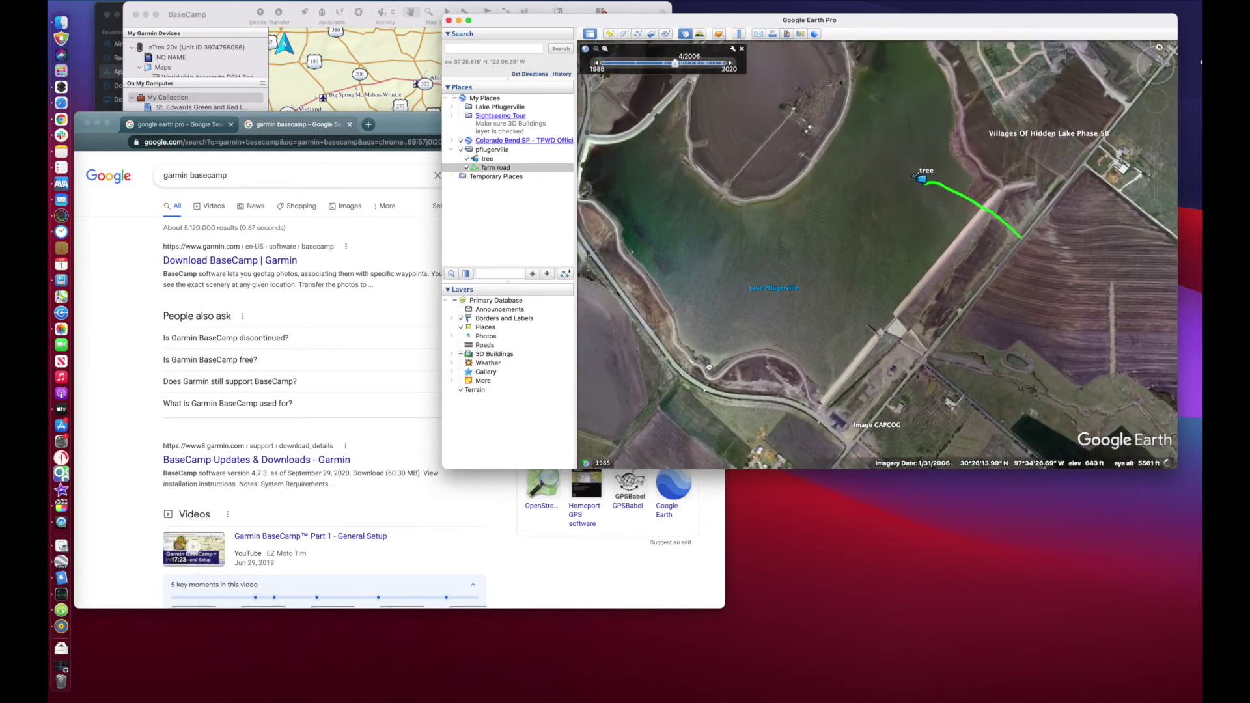
click(597, 62)
click(597, 63)
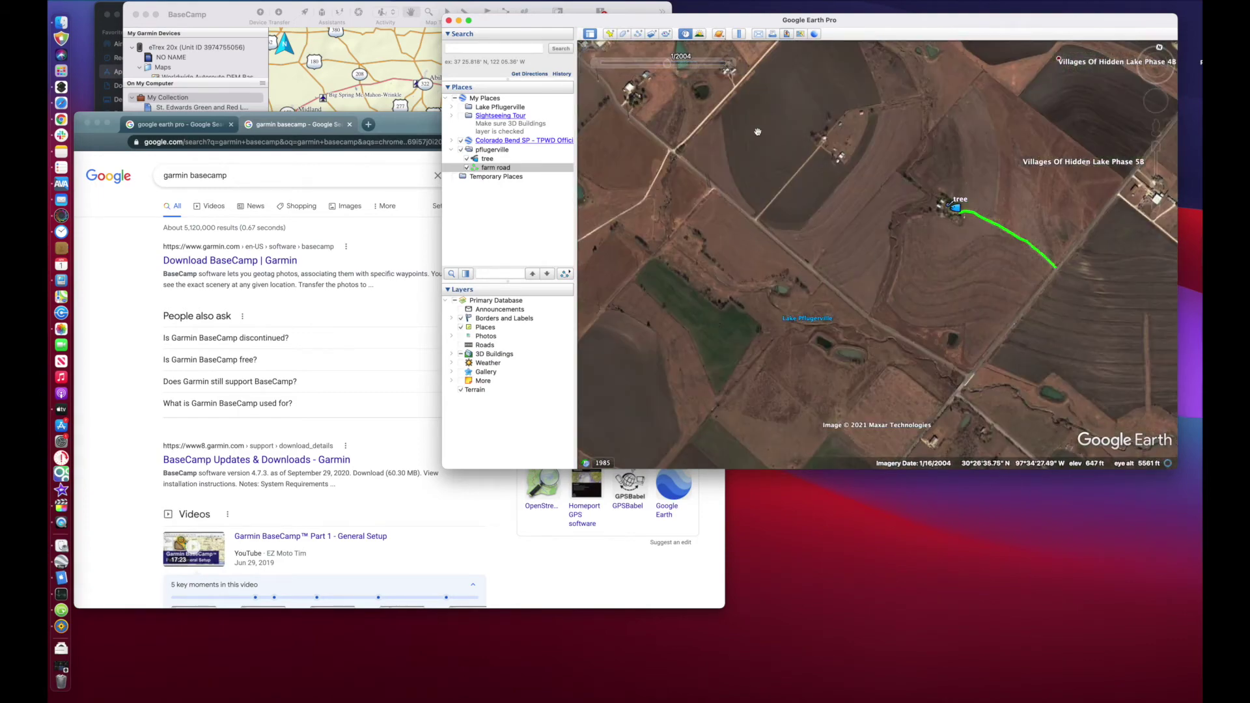
click(731, 64)
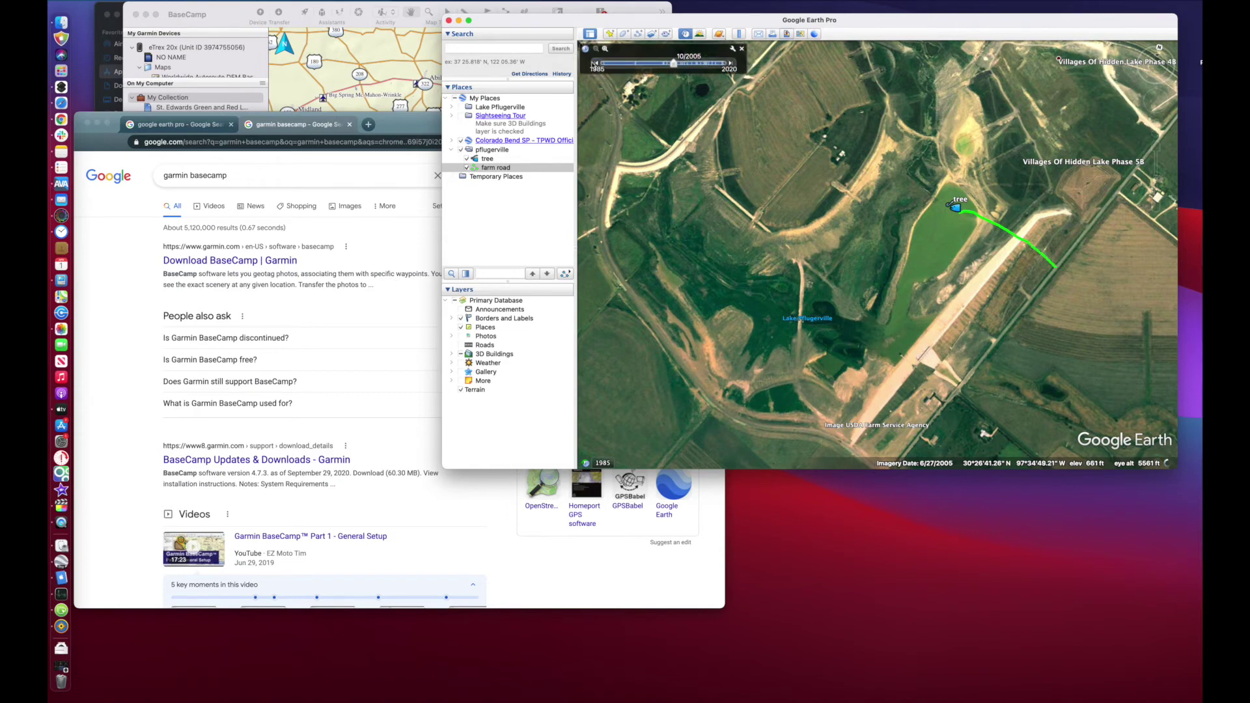
click(595, 64)
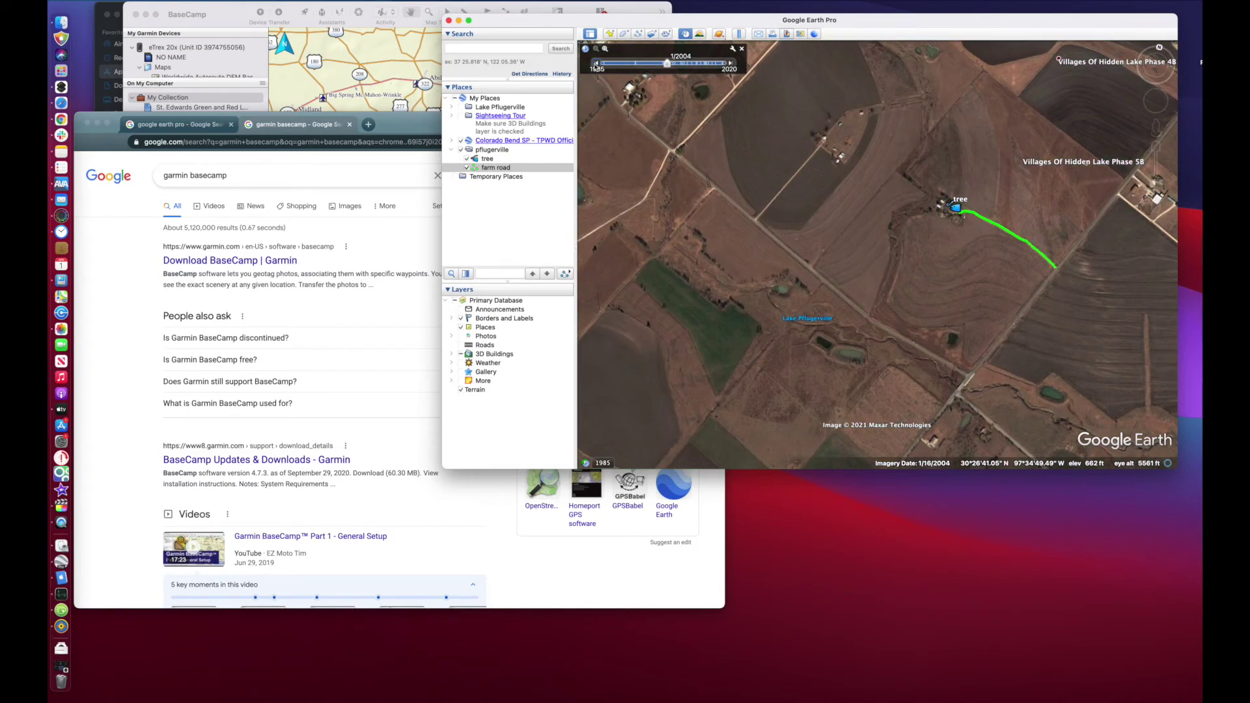
Step: Create another path named road inside the pflugerville folder
right_click(497, 153)
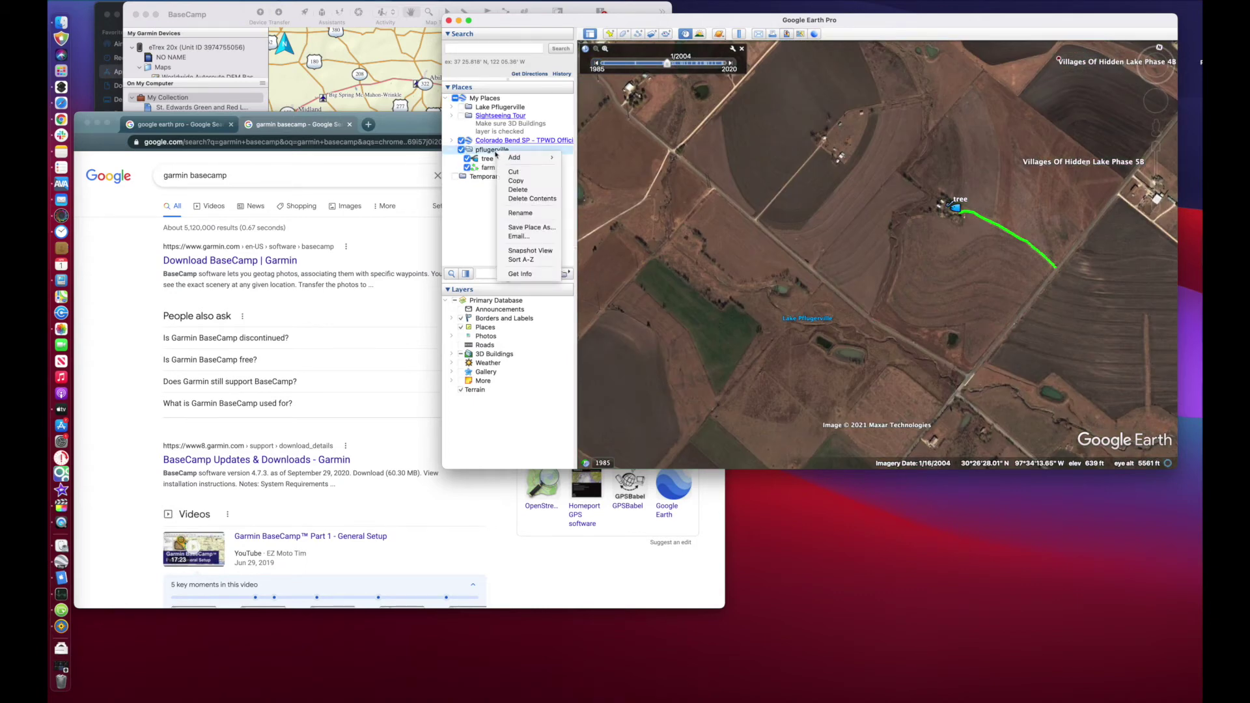
mouse_move(507, 159)
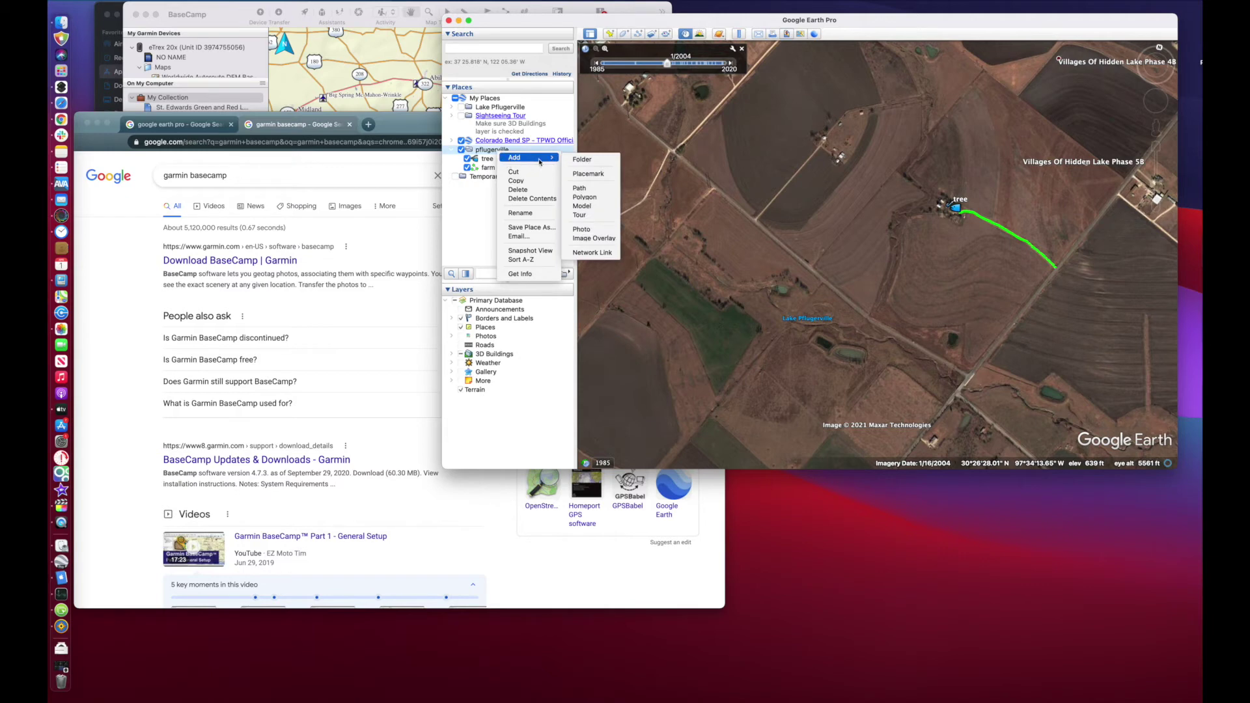
click(580, 188)
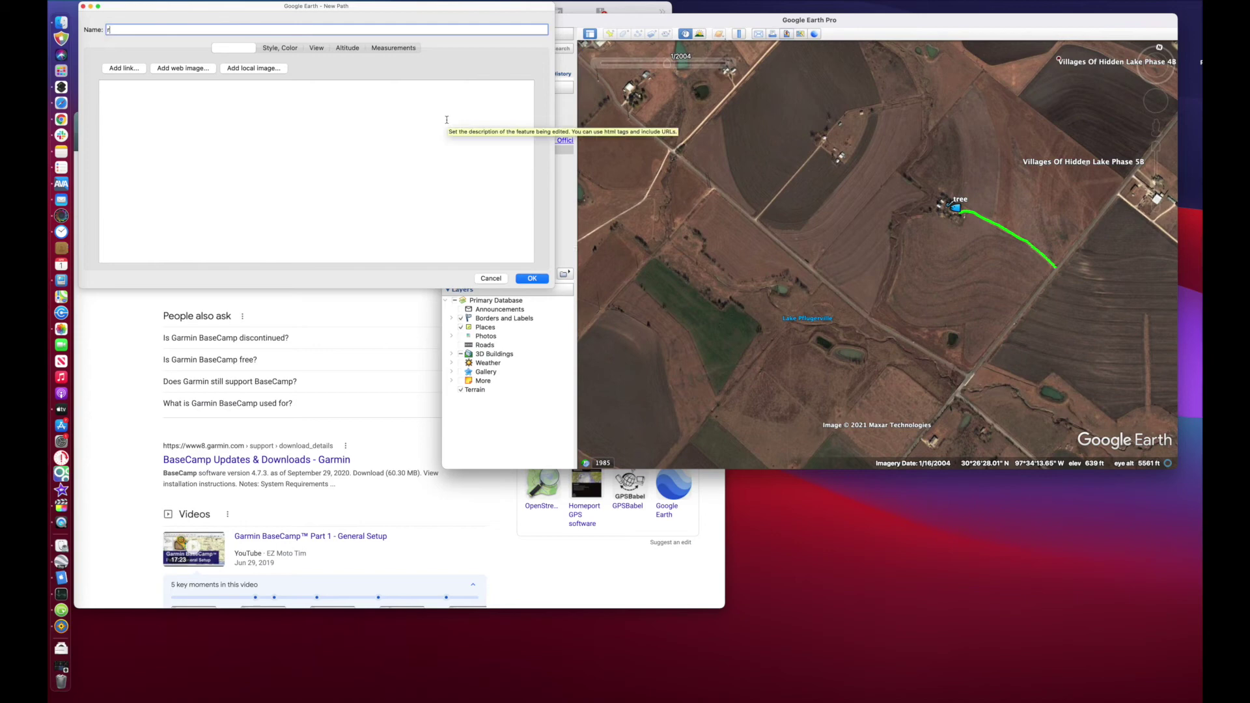
text(oad)
key(Return)
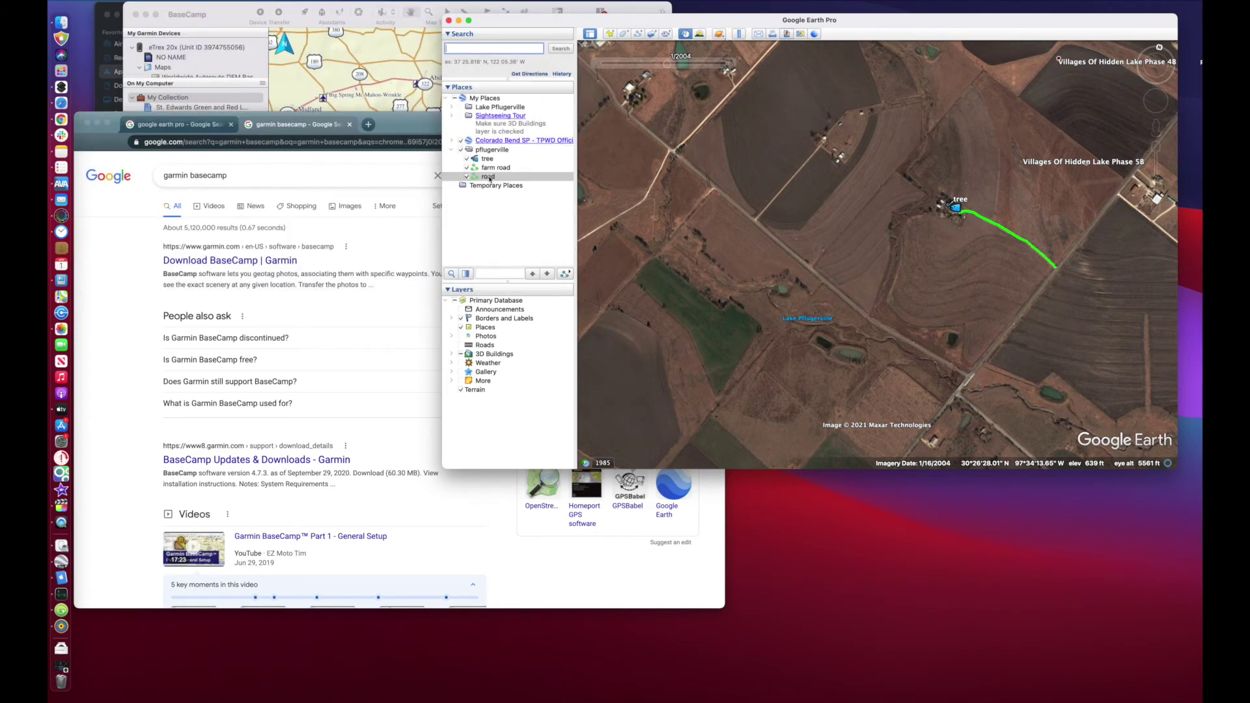
Step: Trace the road path along the road past Lake Pflugerville and save it
click(490, 177)
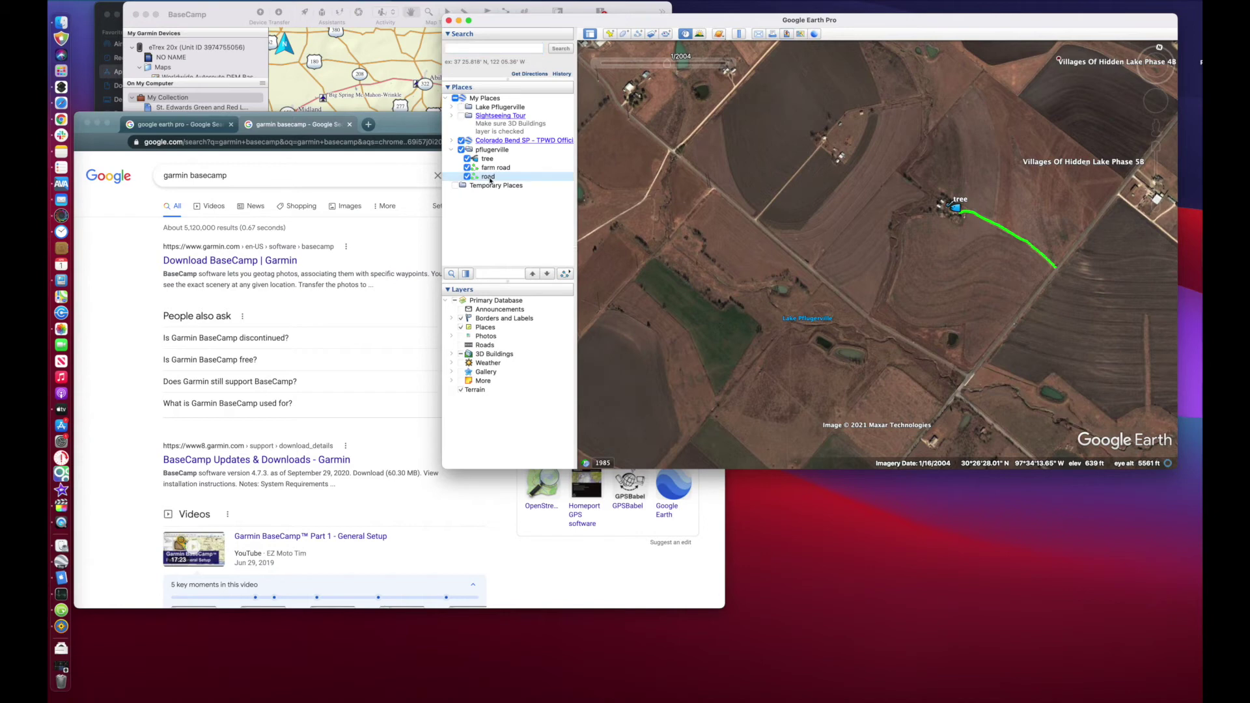
right_click(493, 180)
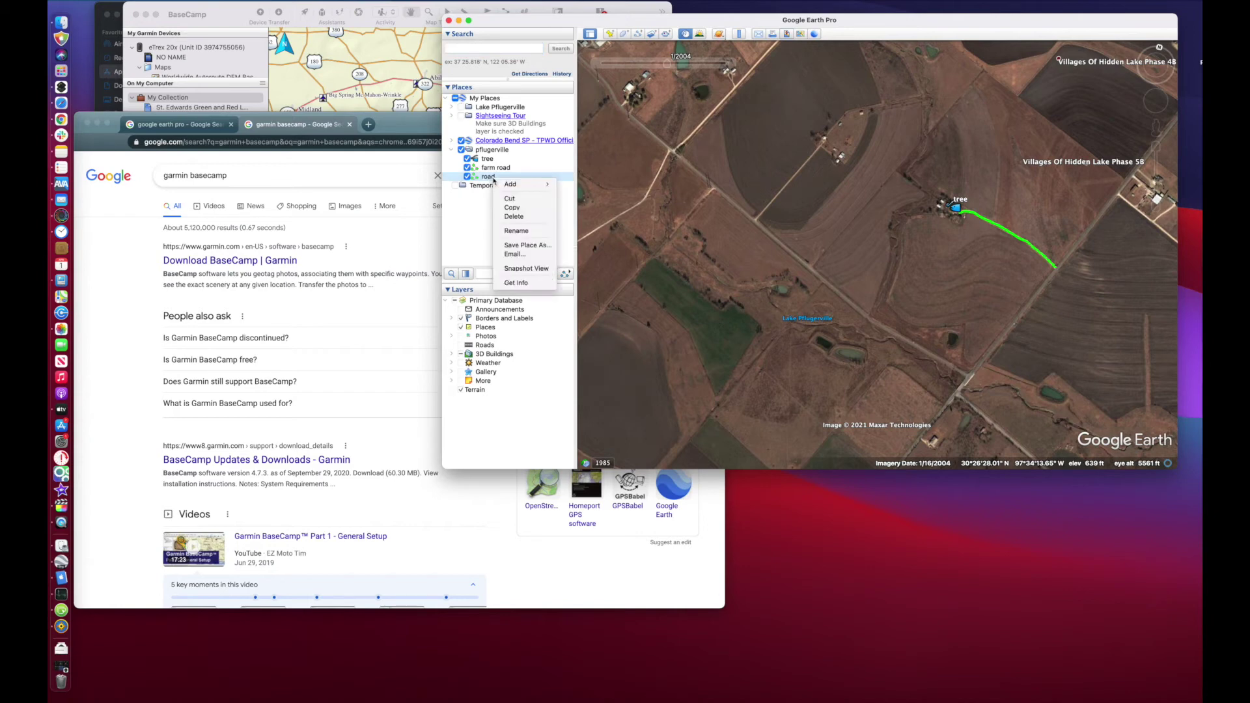
click(517, 282)
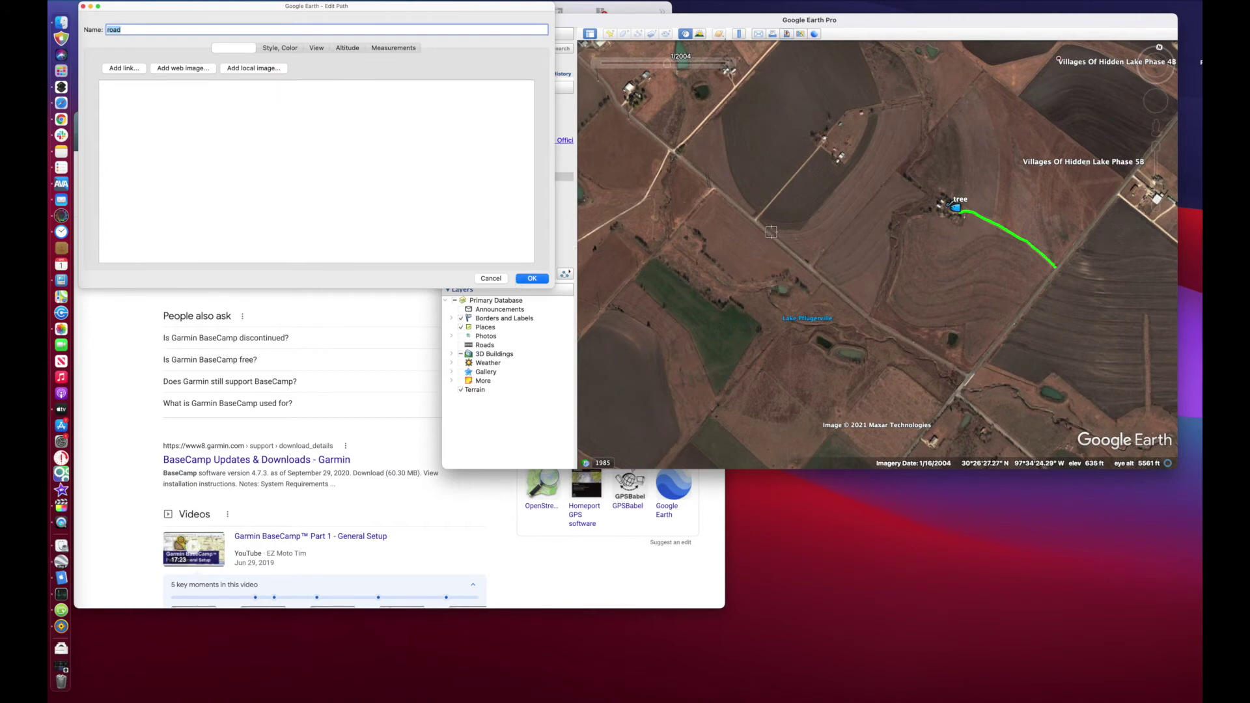
mouse_move(756, 225)
mouse_down()
mouse_move(856, 311)
mouse_move(967, 376)
mouse_up()
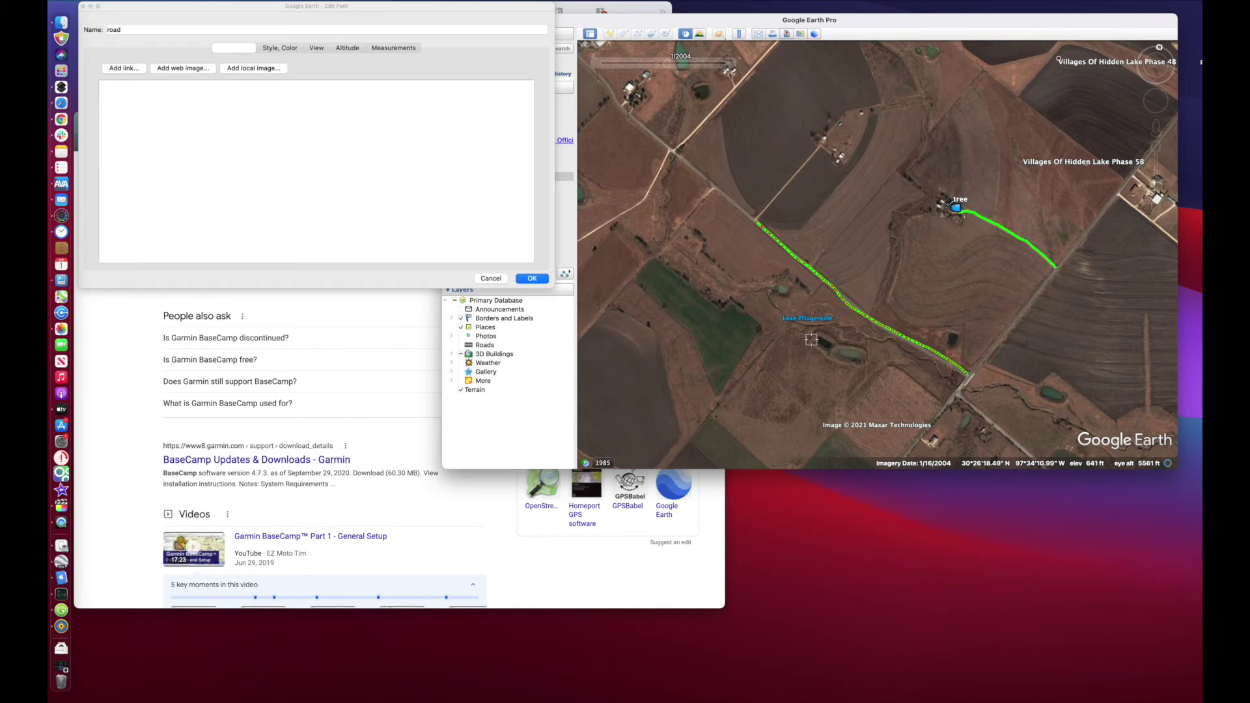
click(532, 279)
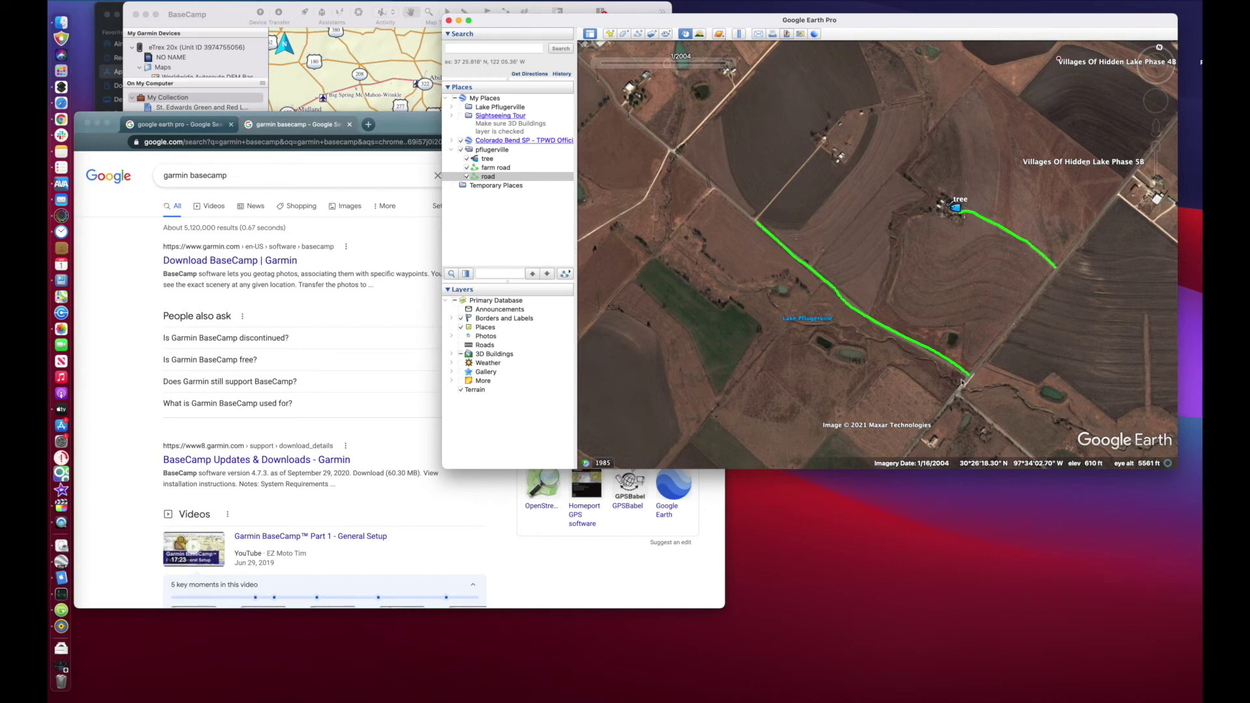
Step: Save the pflugerville folder as a KMZ file named pflugerville
click(485, 150)
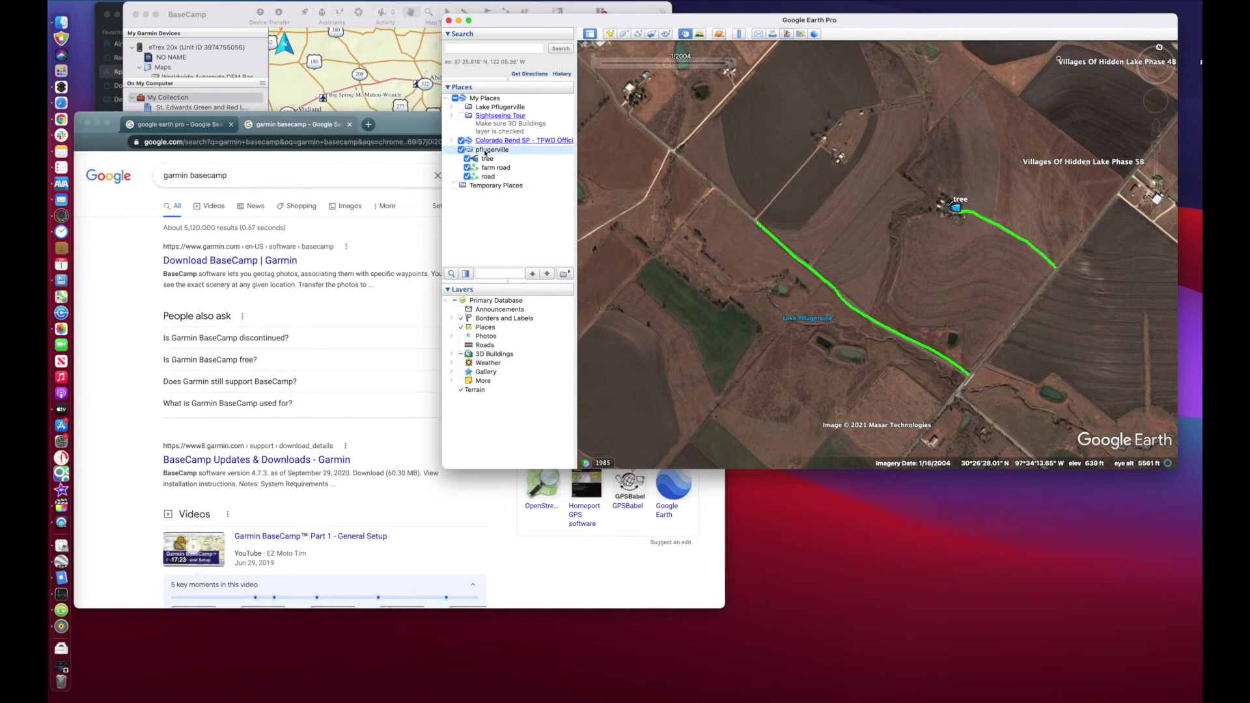
right_click(485, 154)
mouse_move(500, 159)
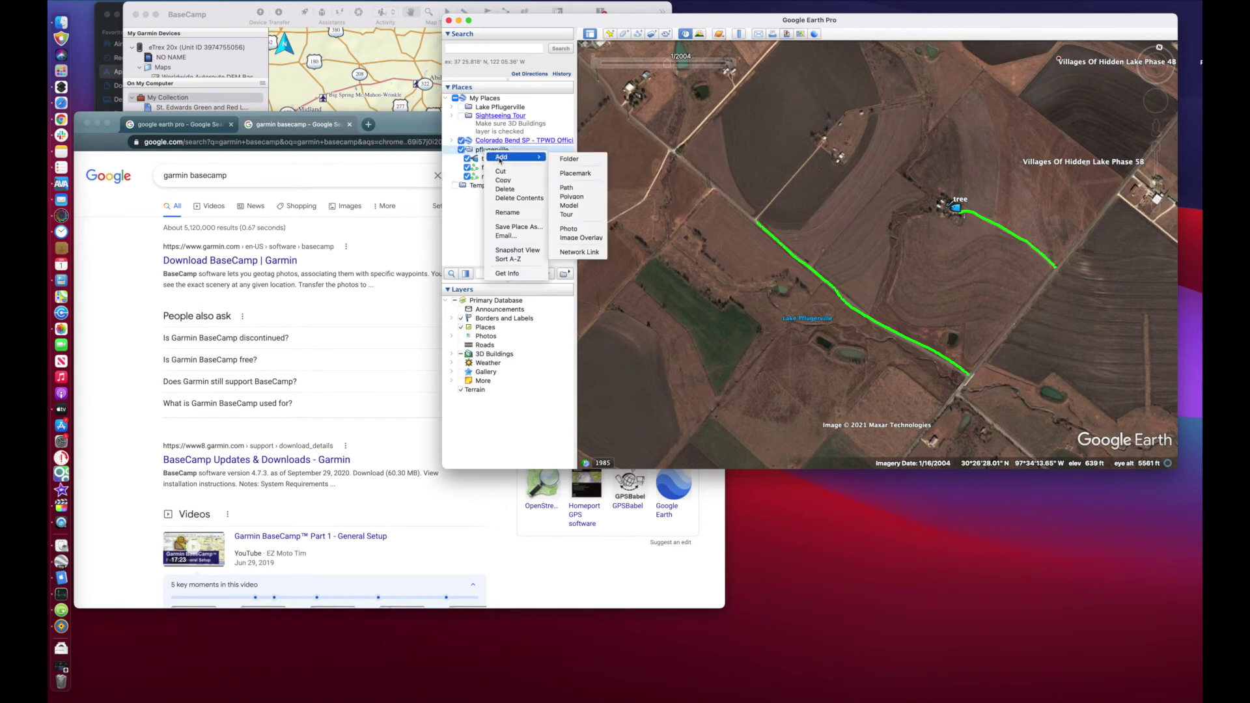
click(483, 152)
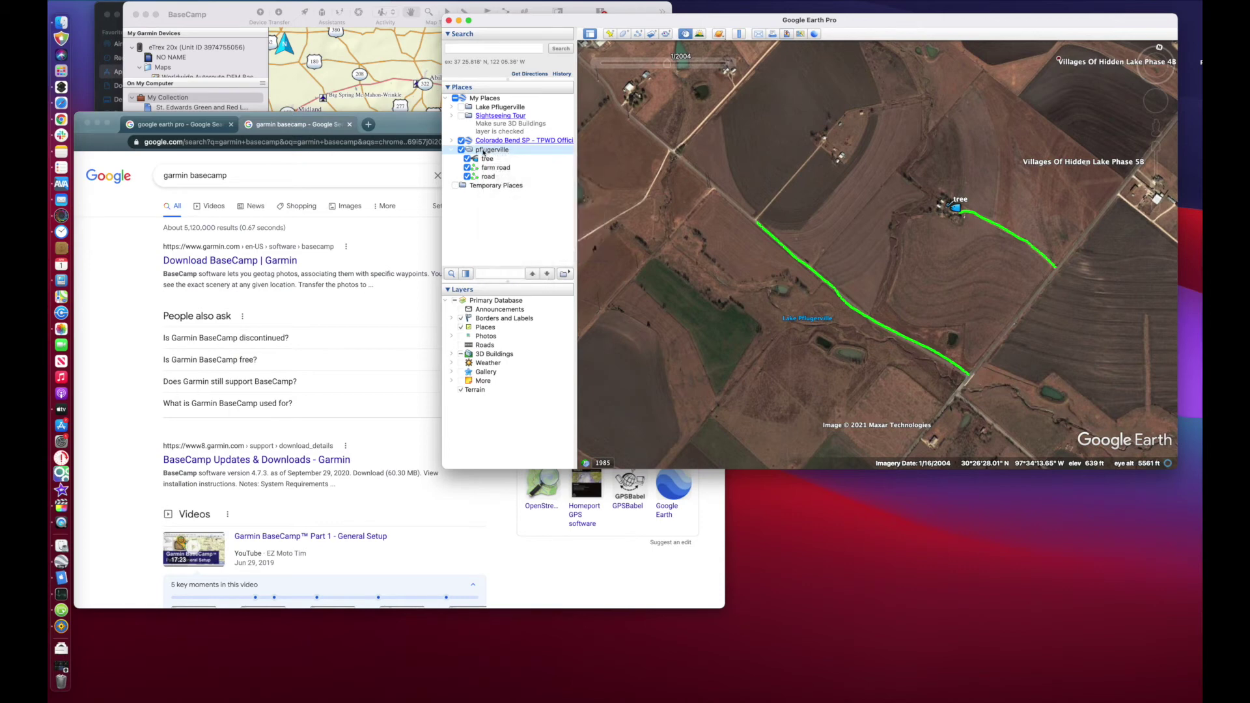
right_click(483, 153)
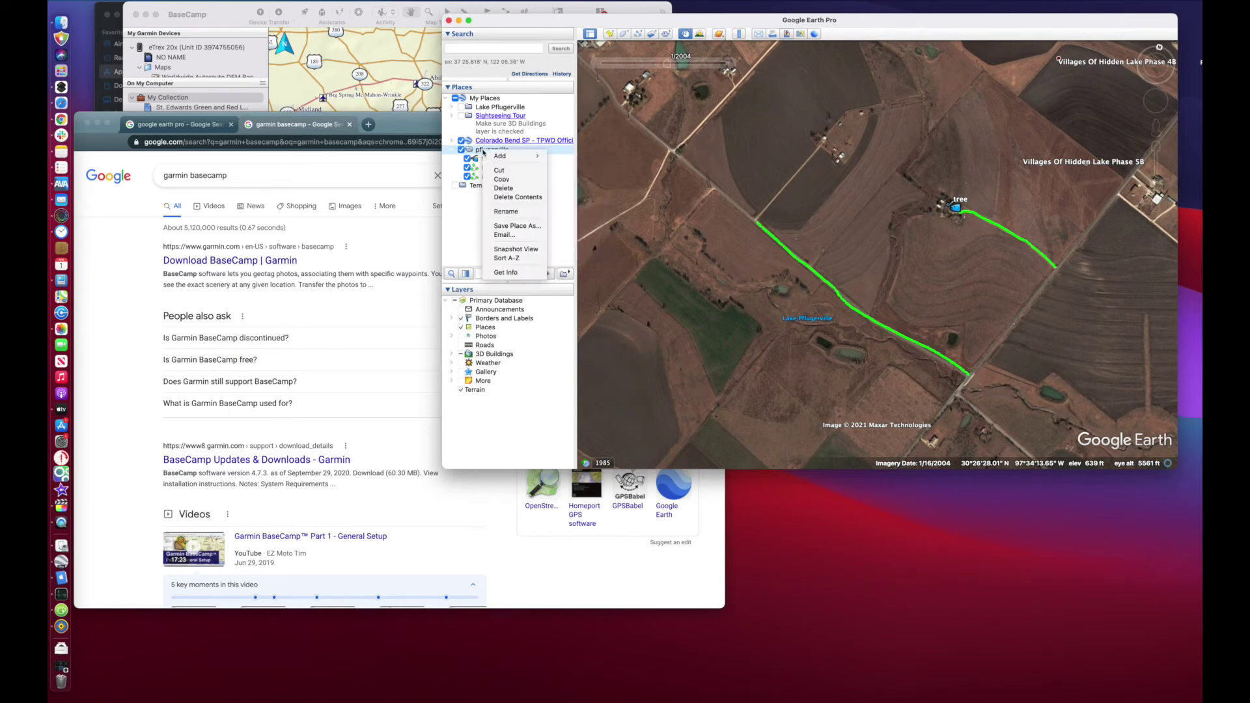
click(518, 226)
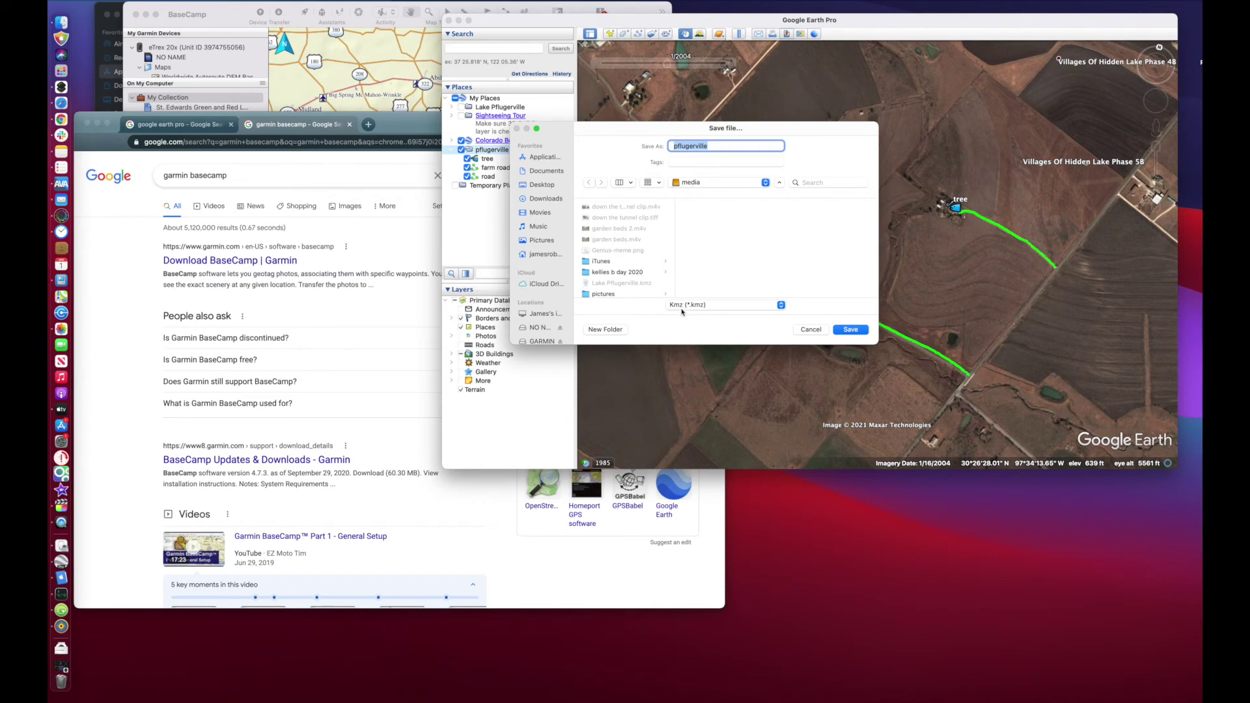
click(849, 330)
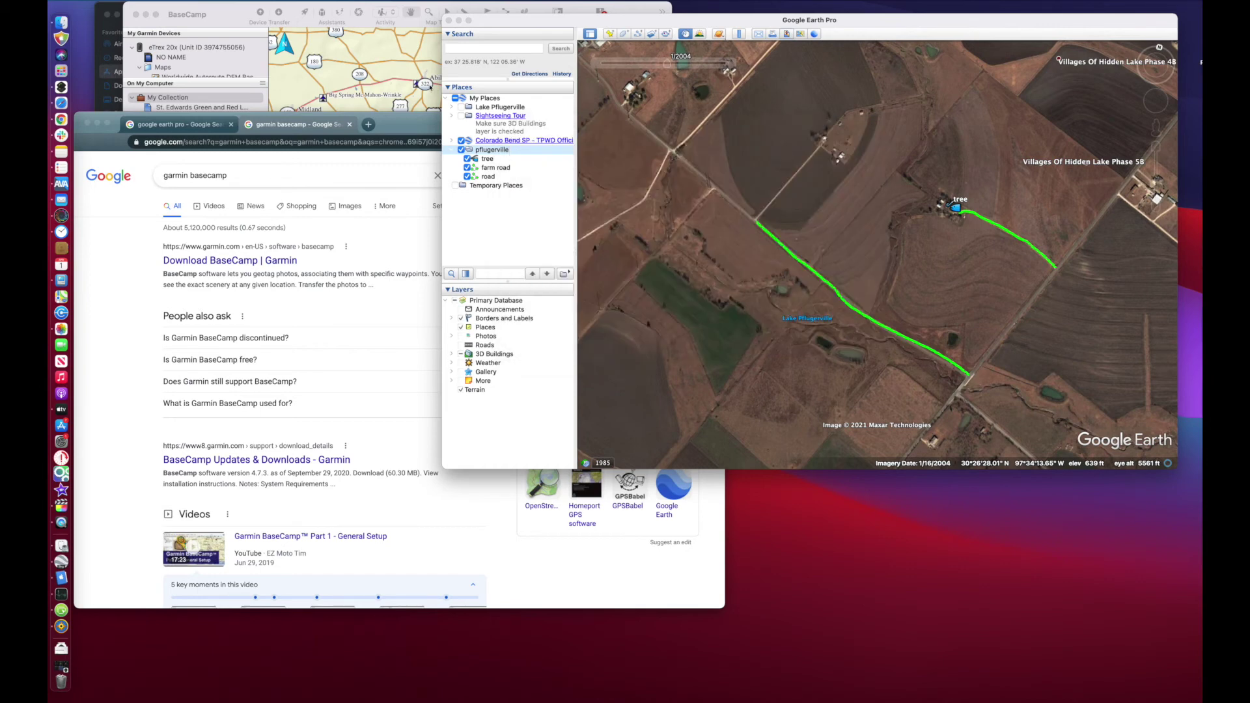
Step: Import pflugerville.kmz from the media folder into BaseCamp's My Collection
click(385, 78)
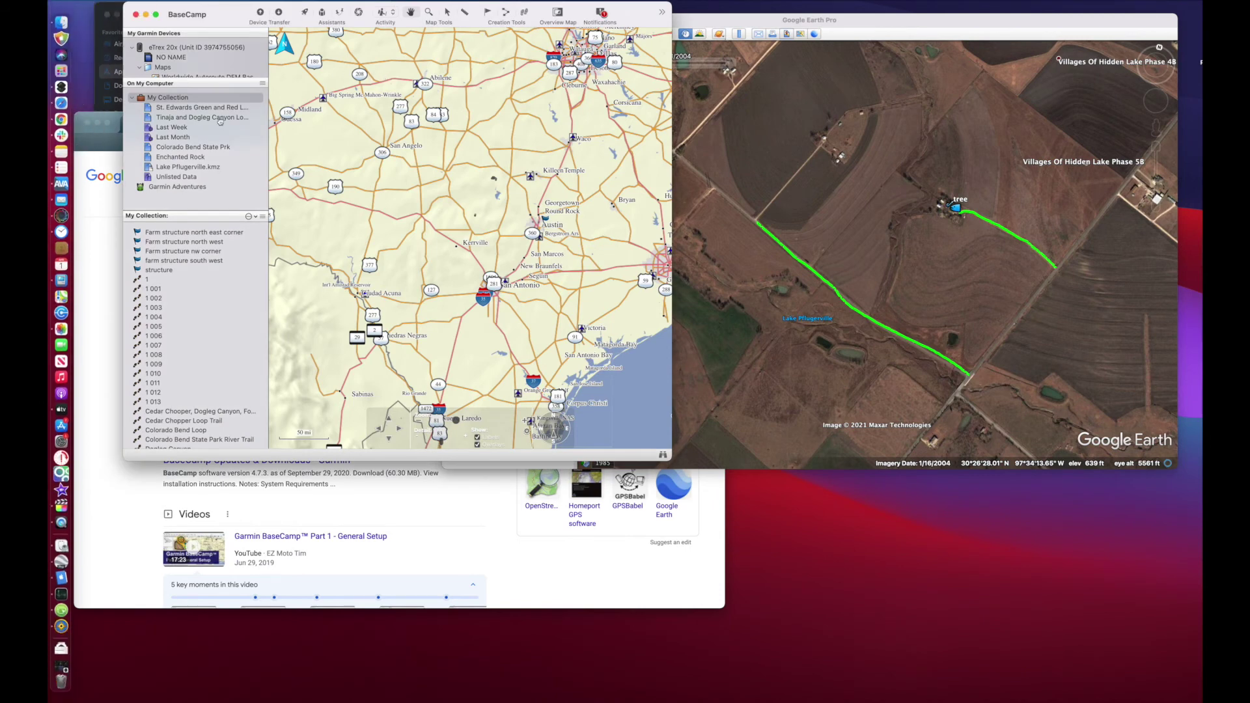
click(300, 148)
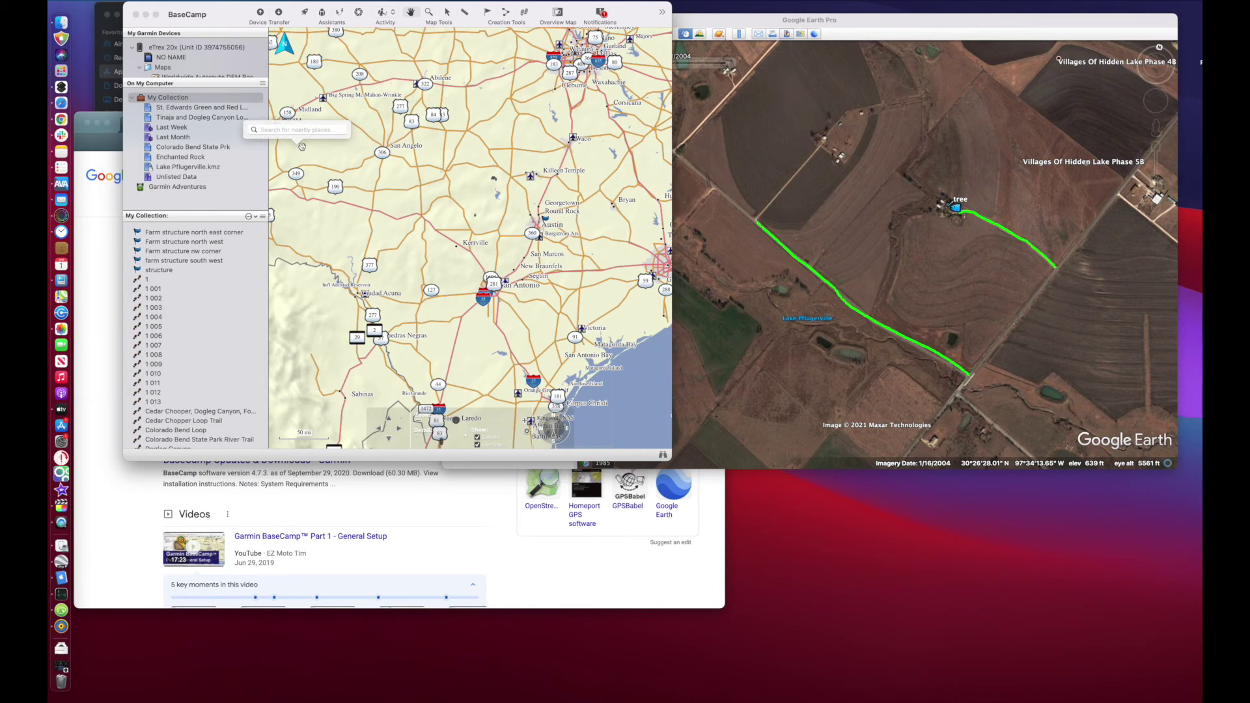
click(125, 2)
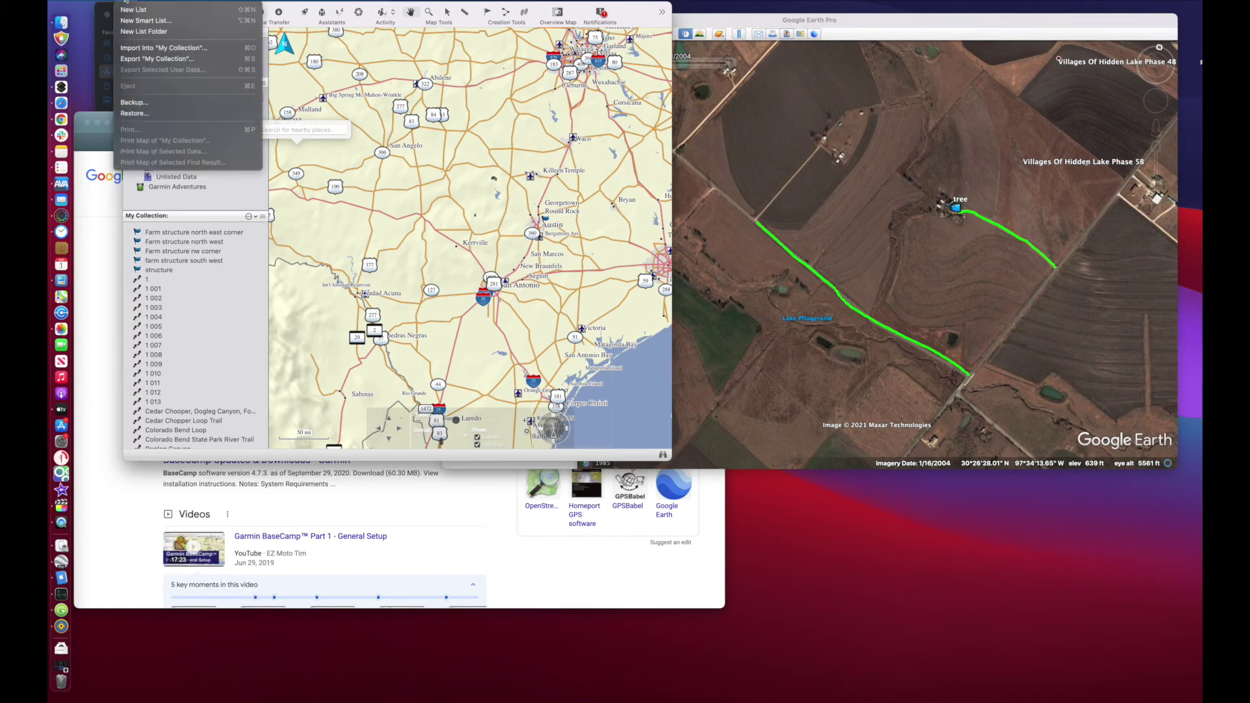
click(137, 49)
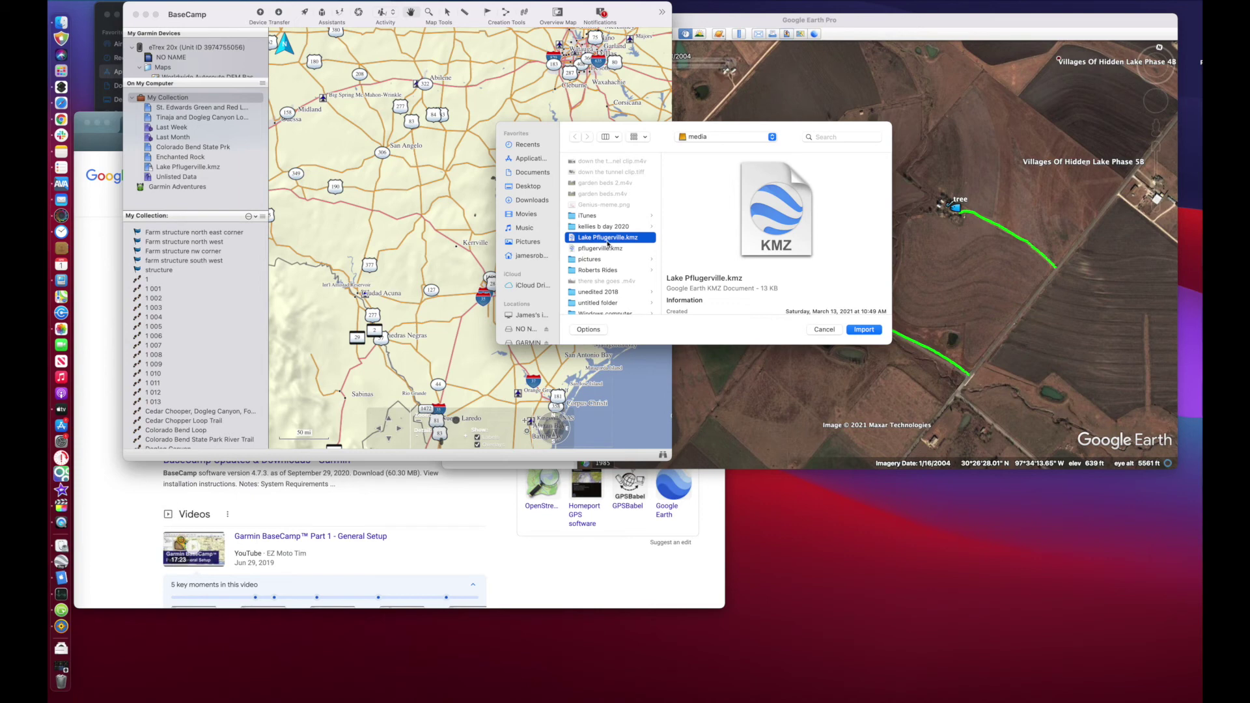
click(582, 250)
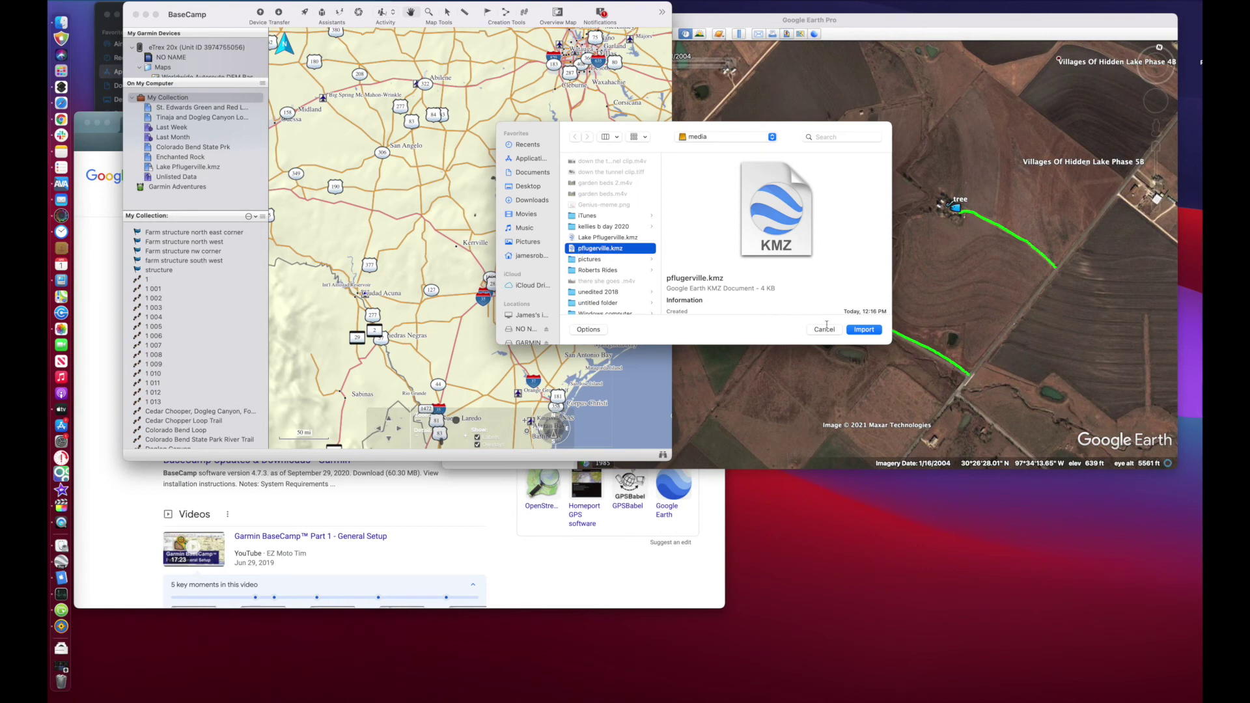
click(860, 334)
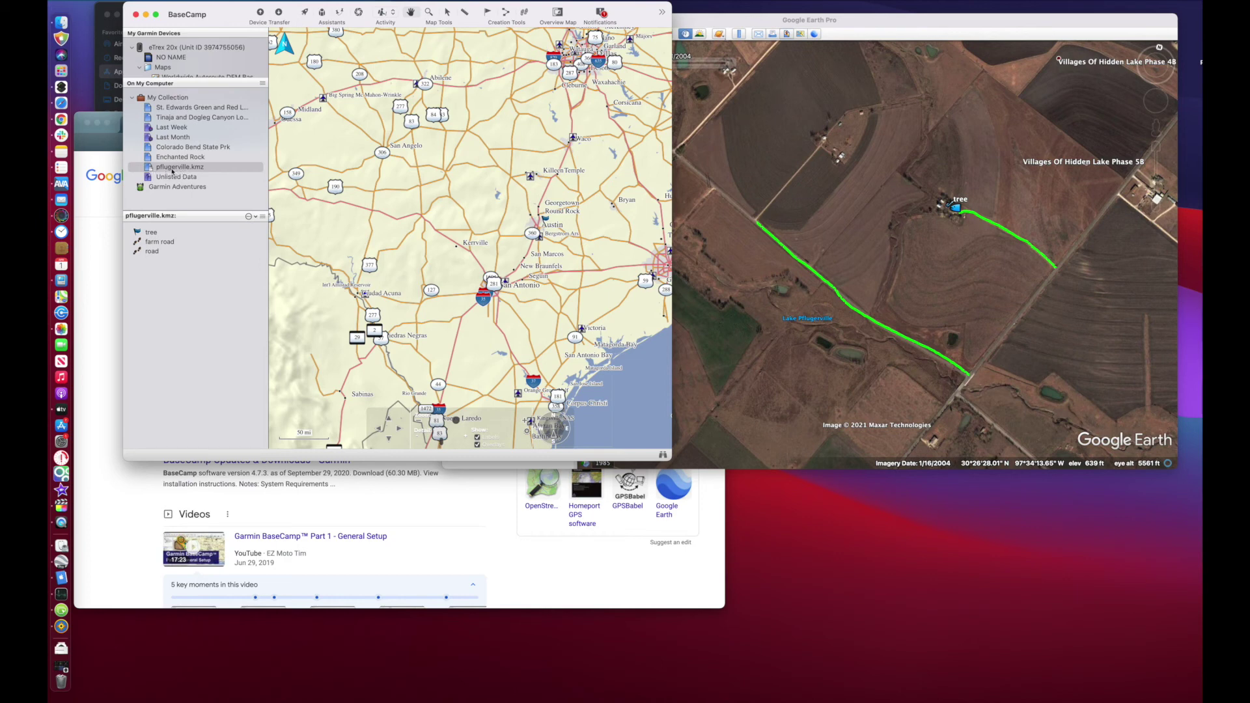
click(137, 235)
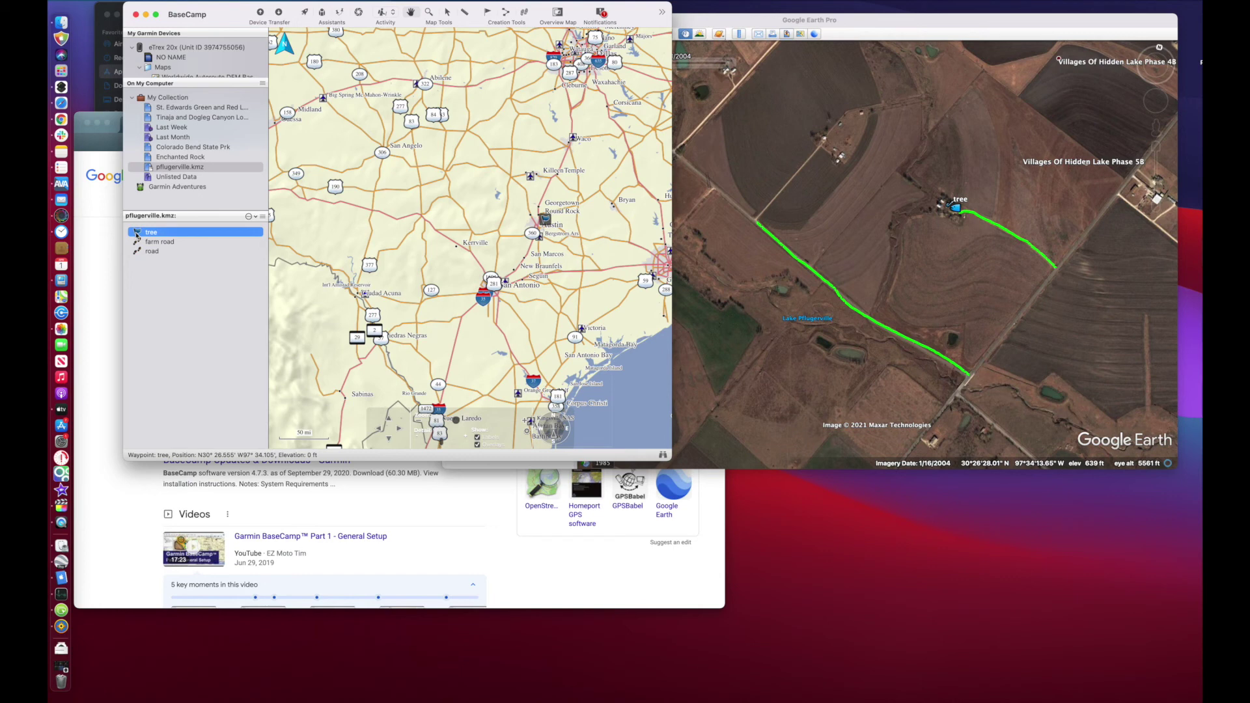
click(140, 243)
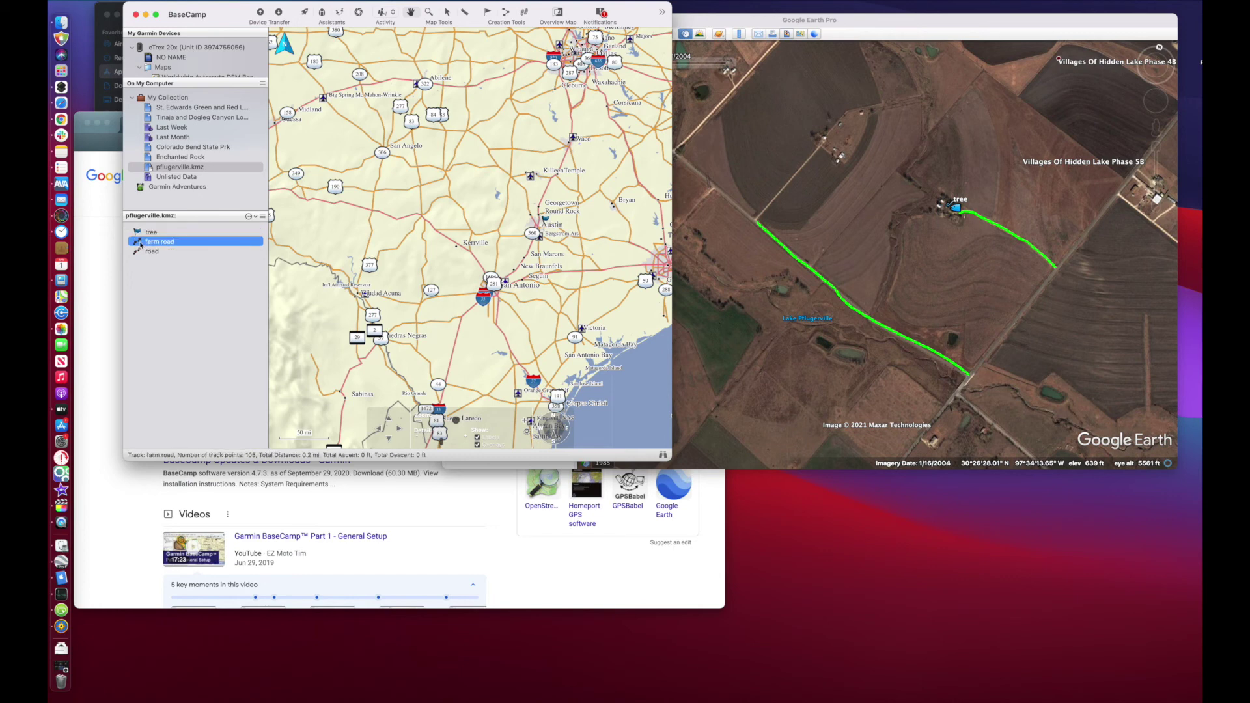
click(143, 254)
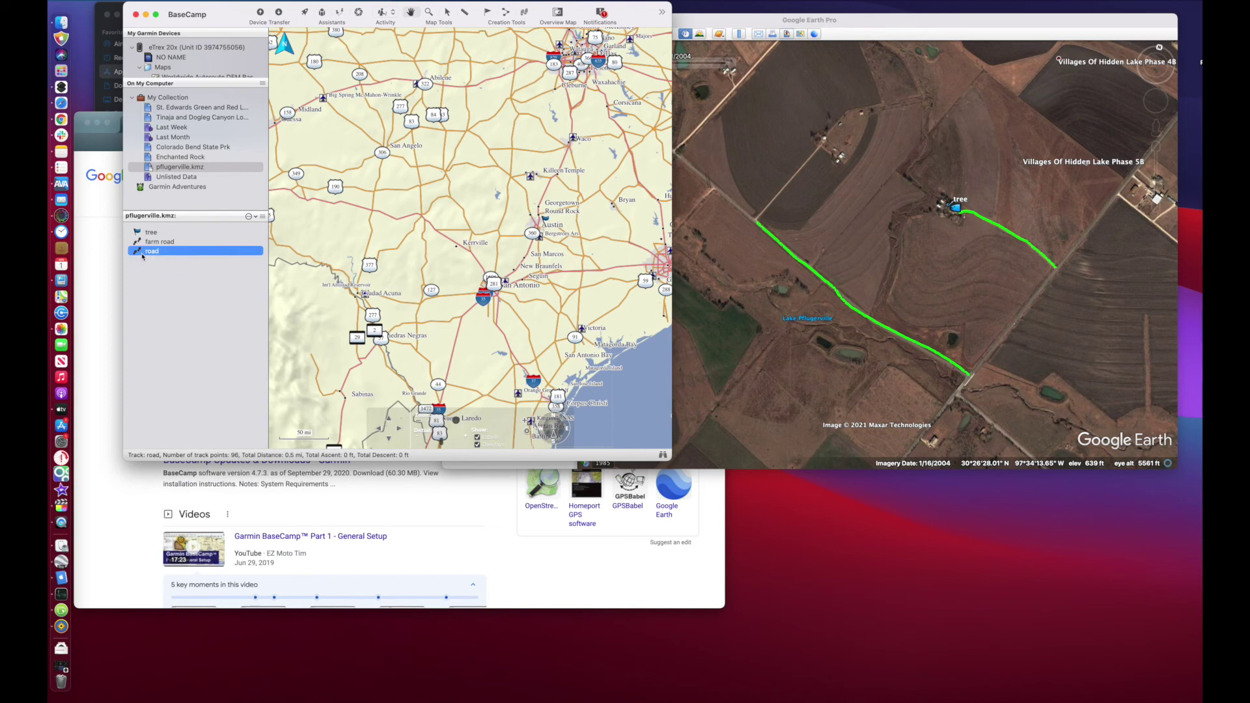
key(Up)
key(Up)
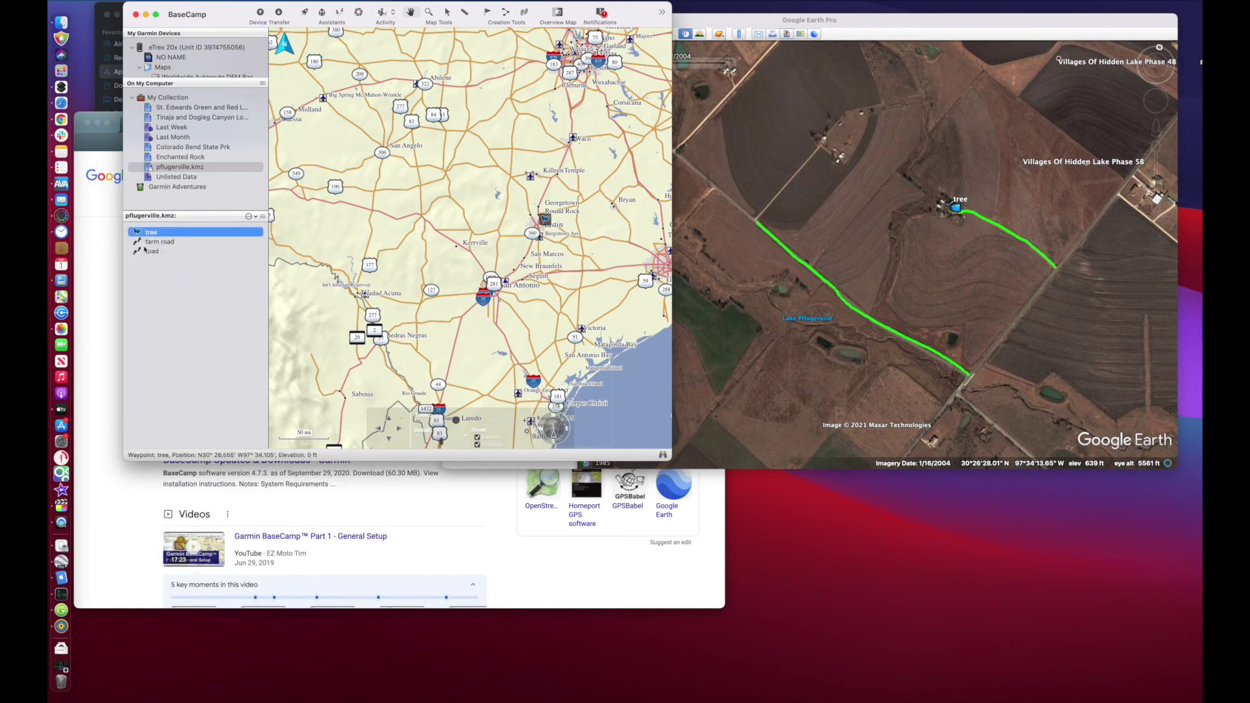
key(Down)
key(Down)
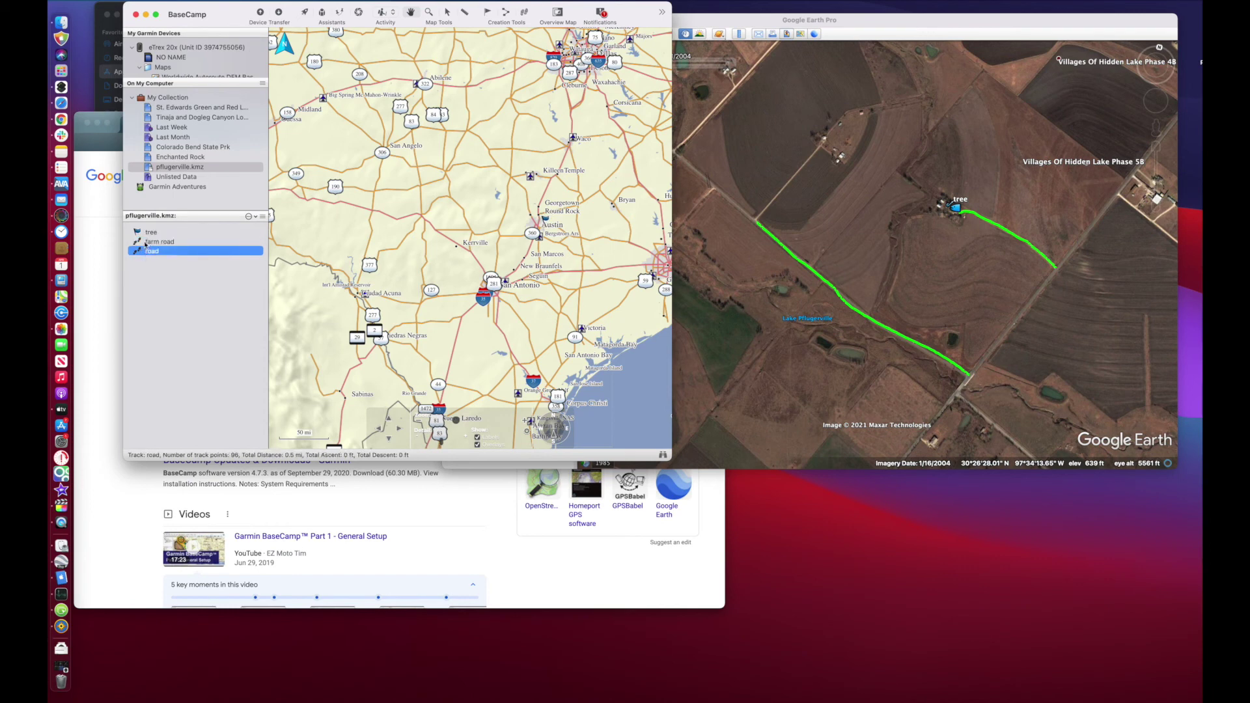
click(145, 243)
click(144, 232)
click(146, 242)
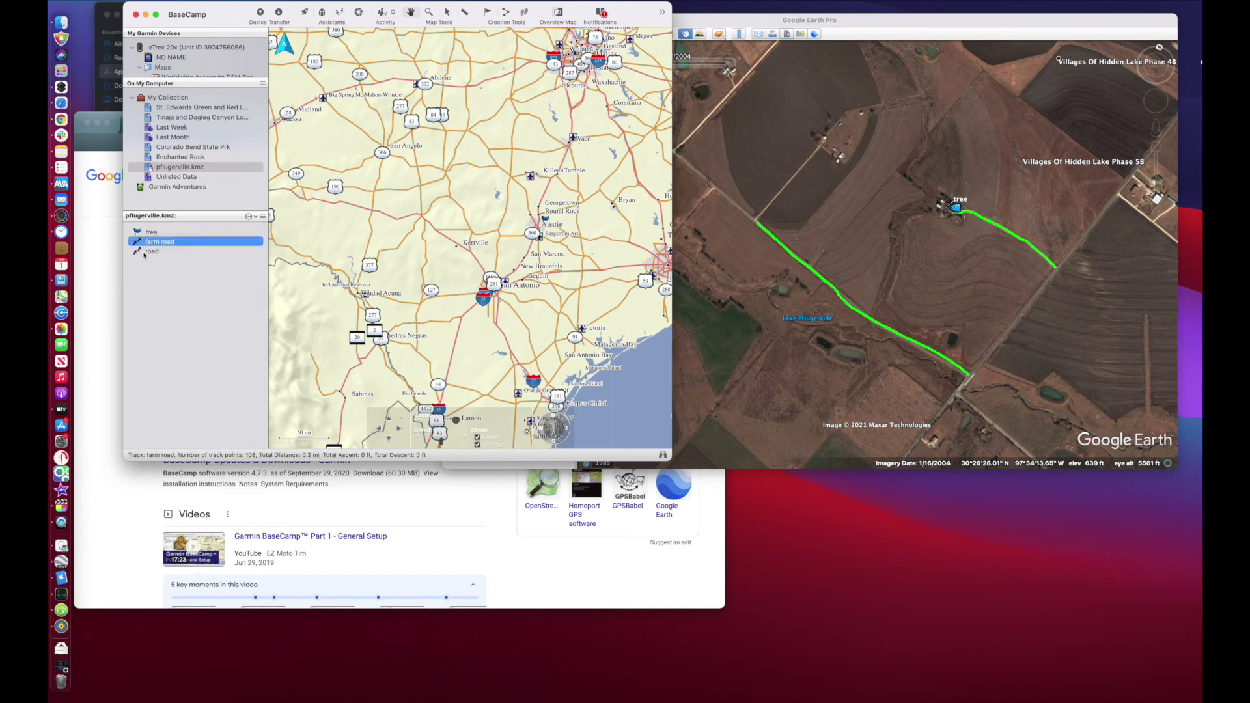
click(145, 250)
click(145, 242)
click(146, 233)
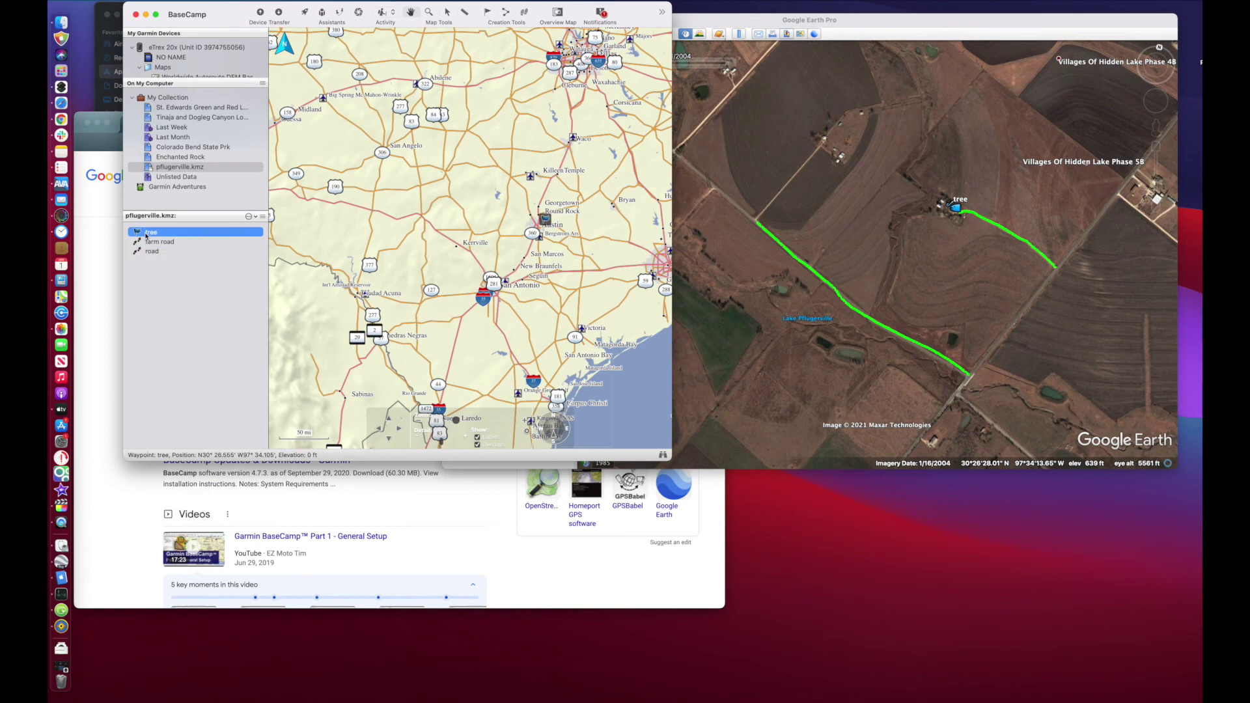
click(165, 169)
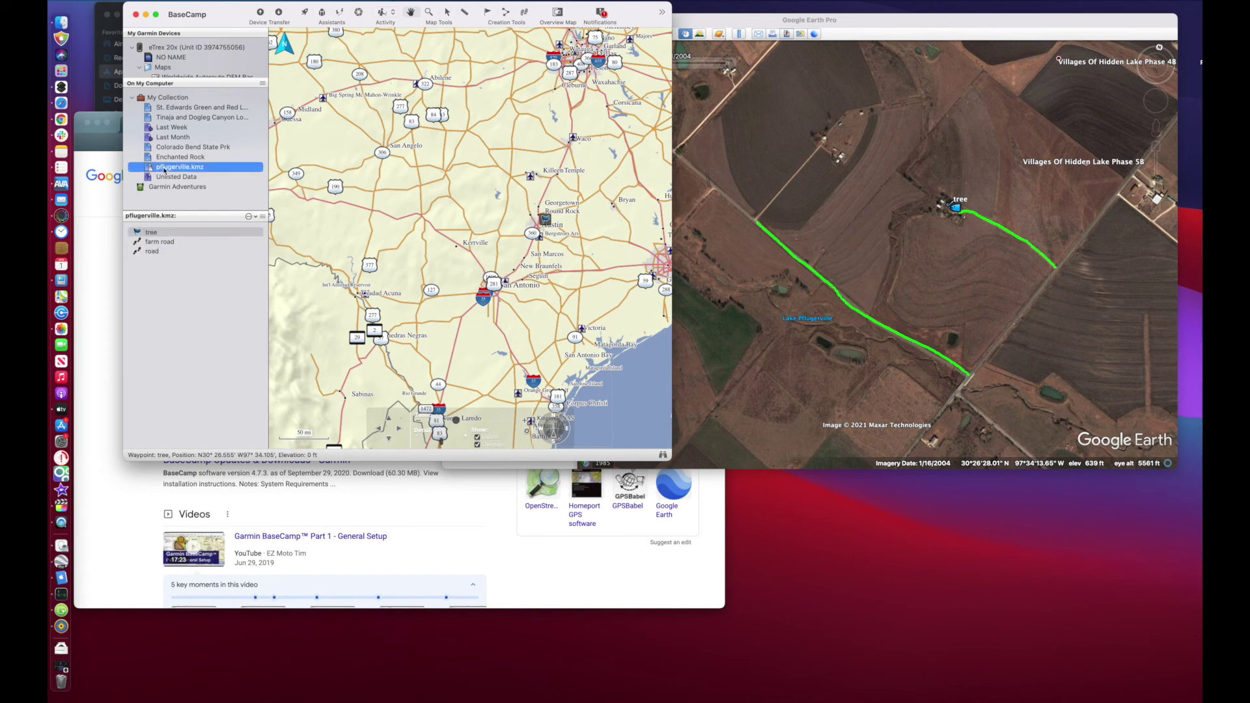
Step: Send the pflugerville.kmz list to the eTrex 20x and close the dialog when complete
right_click(165, 170)
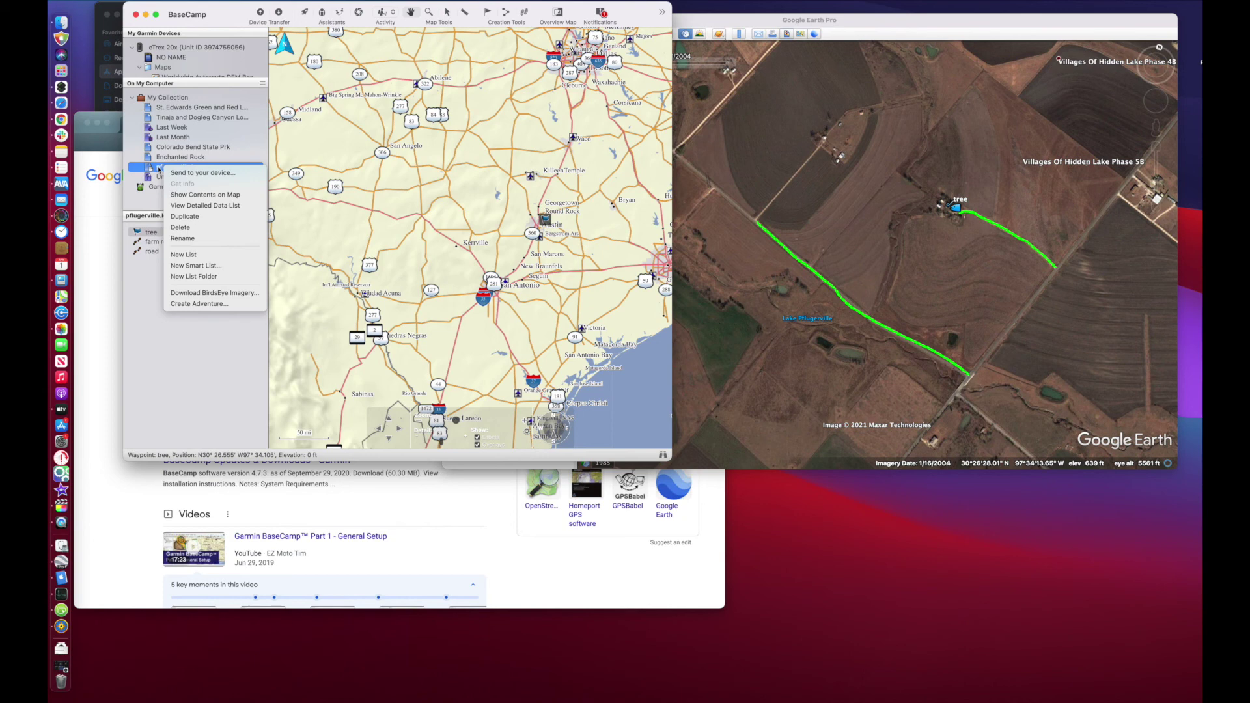
click(174, 173)
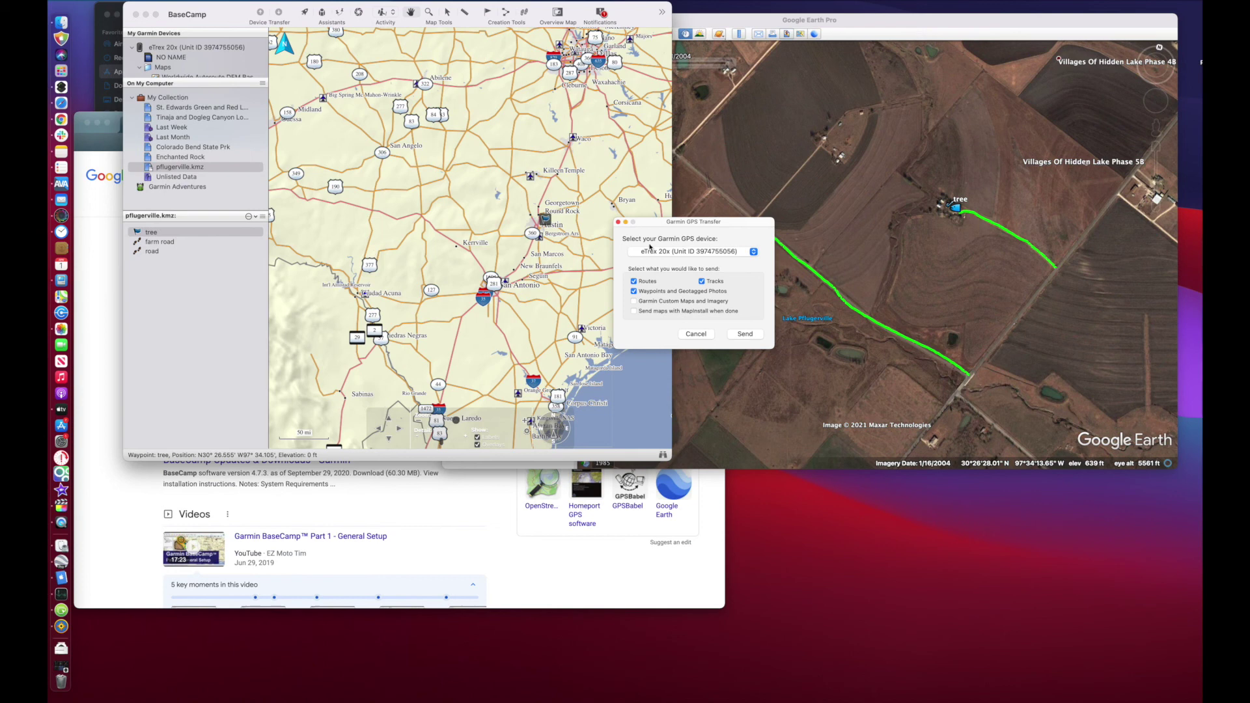
click(644, 253)
click(641, 252)
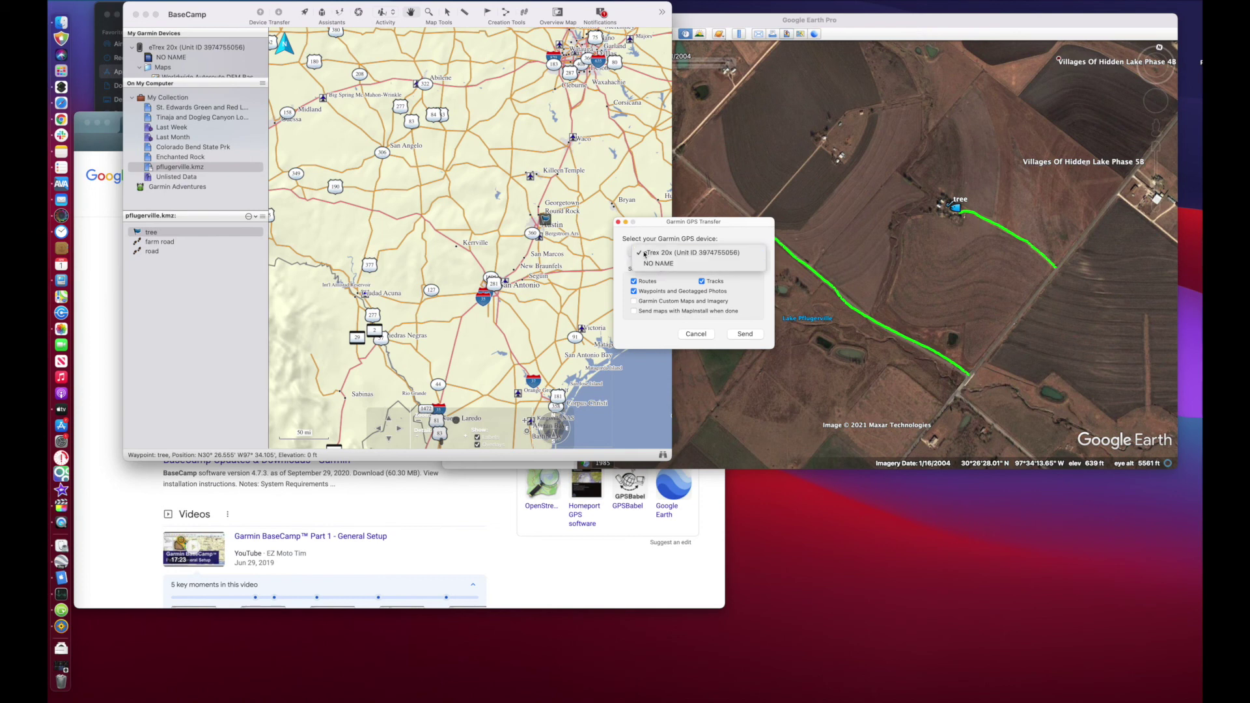
click(638, 253)
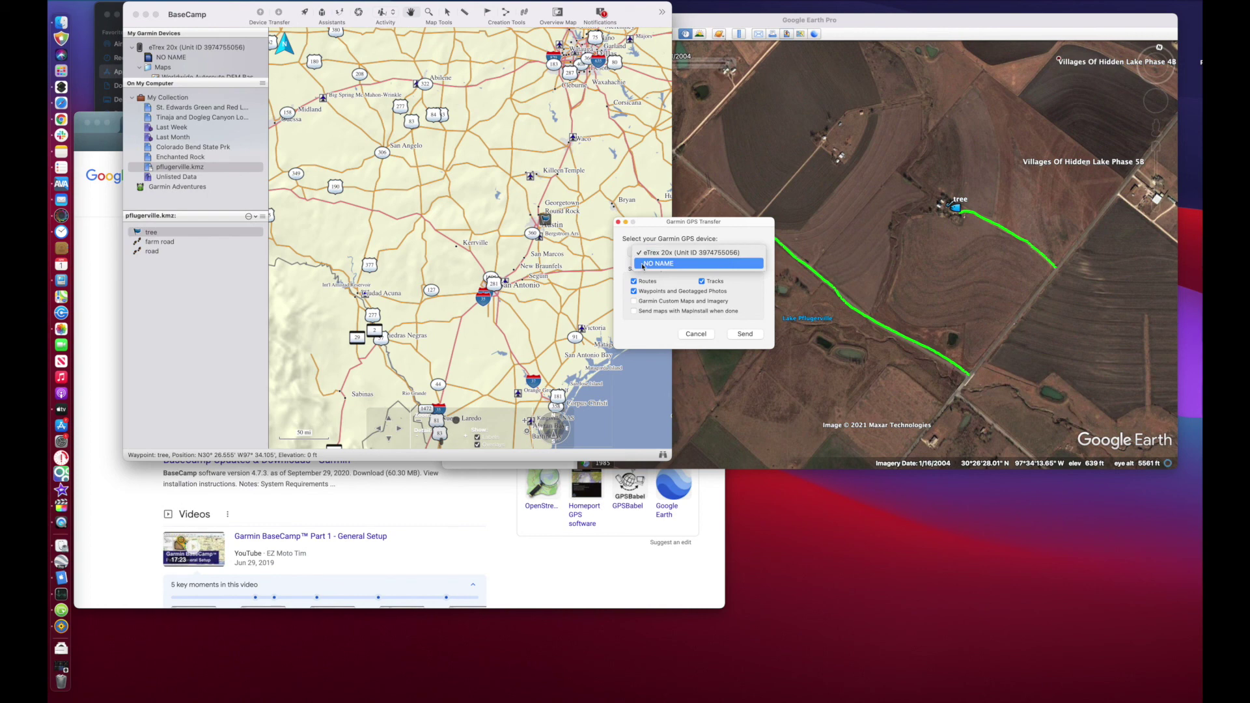
click(633, 254)
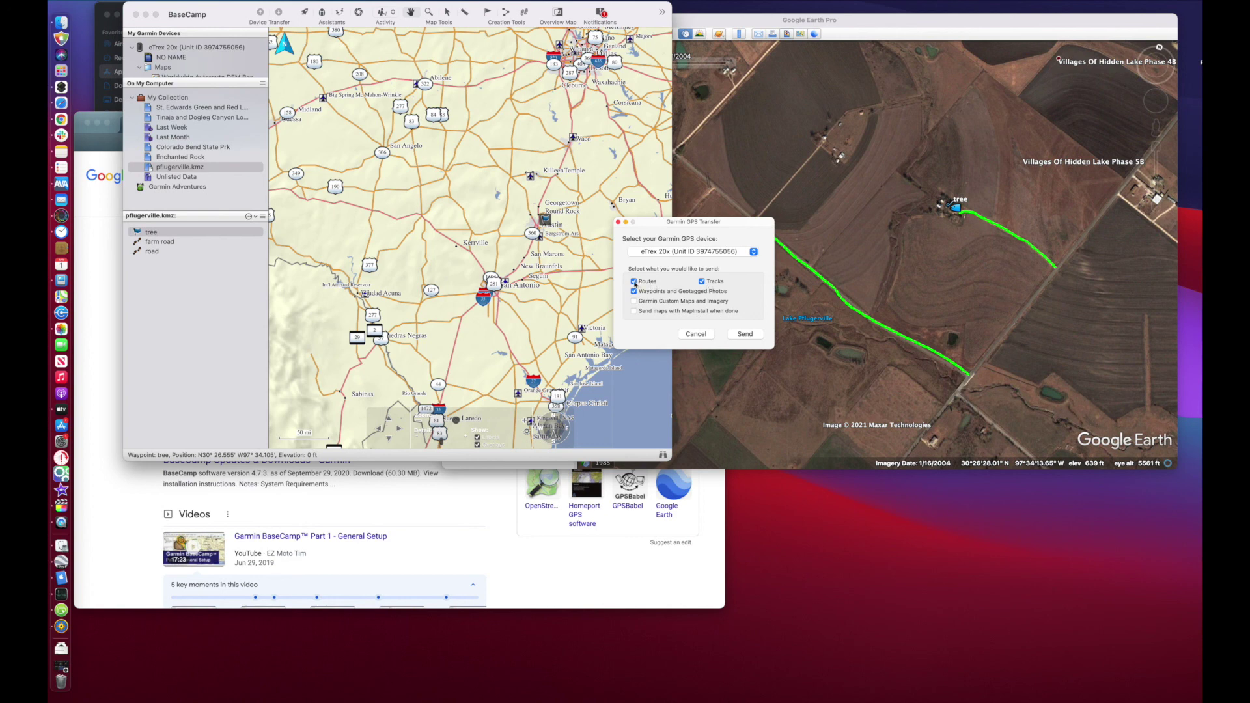
click(744, 334)
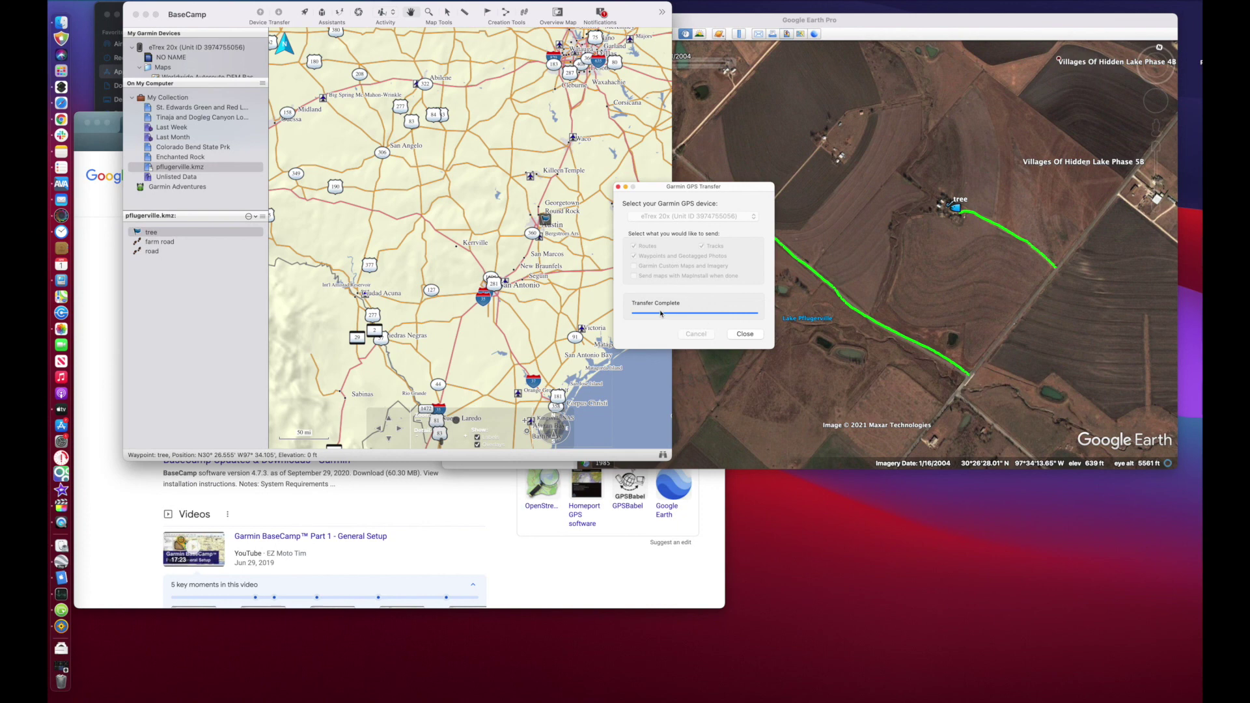
click(745, 333)
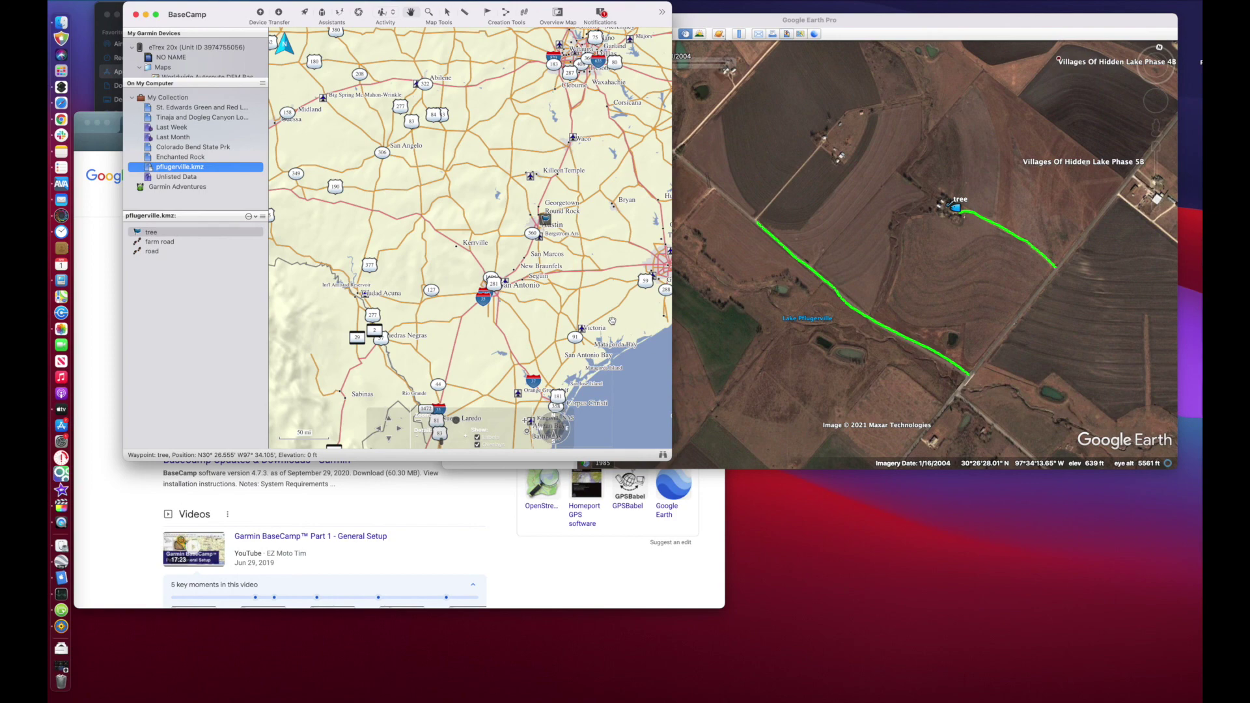
Step: Bring Google Earth Pro in front of BaseCamp, showing the pflugerville folder with tree, farm road and road
click(806, 321)
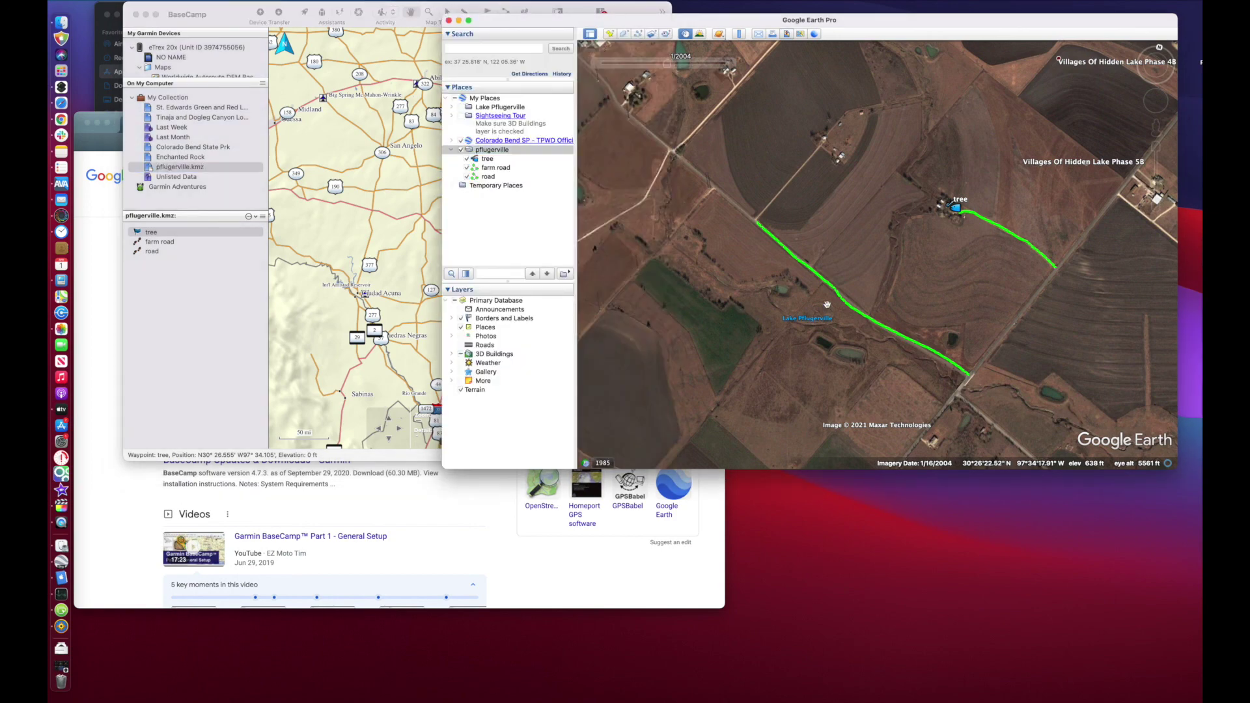